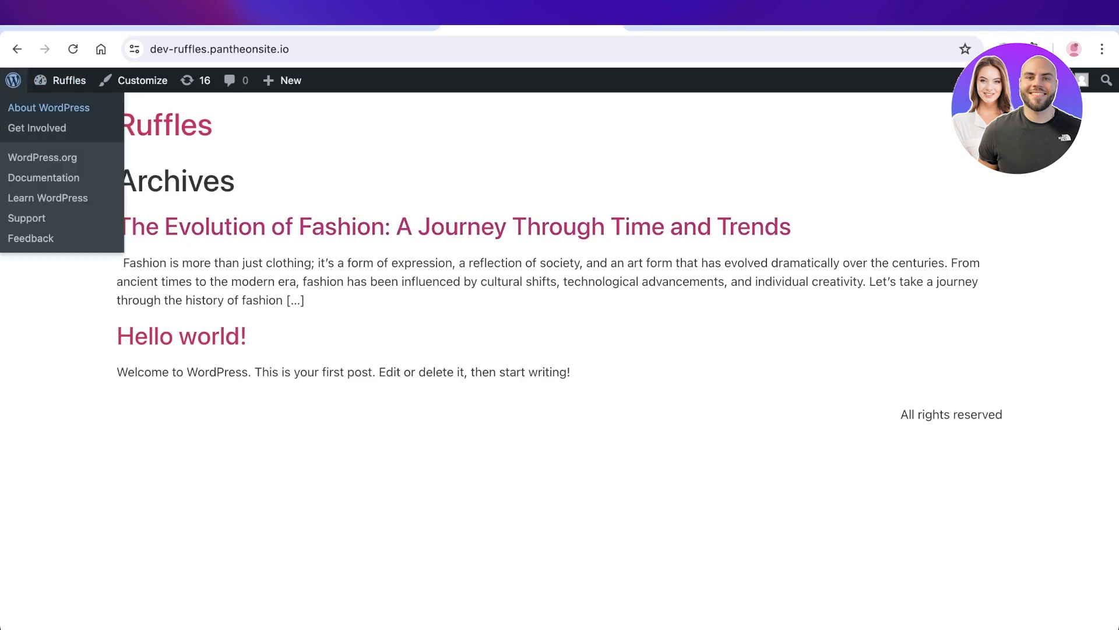
# Open the site's admin dashboard and show the list of all pages.
pyautogui.moveTo(64, 80)
pyautogui.click(60, 107)
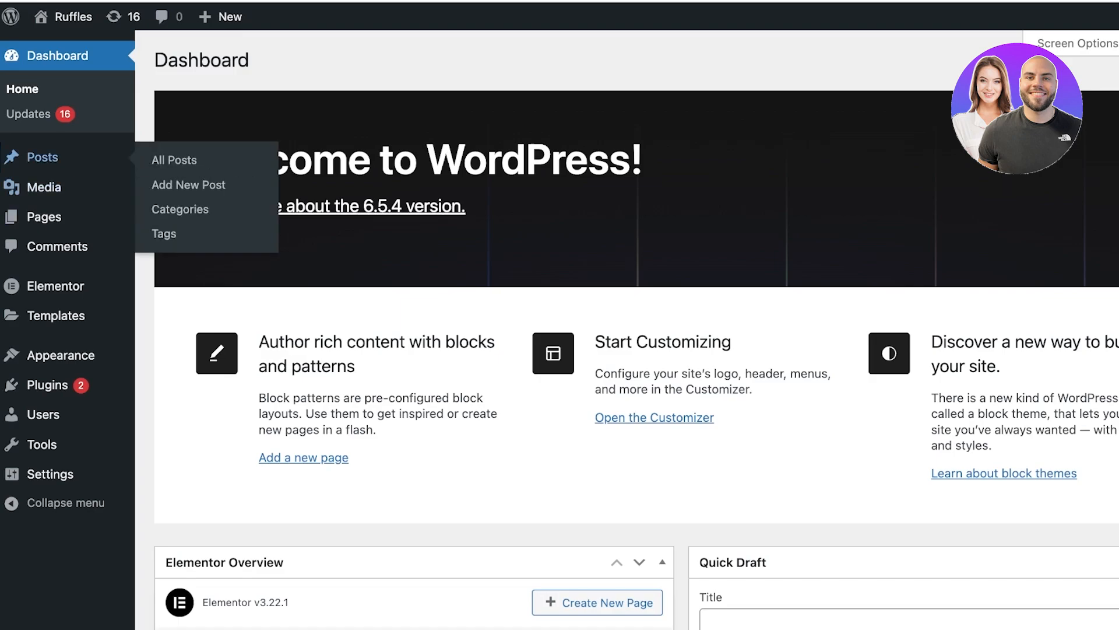
pyautogui.click(44, 217)
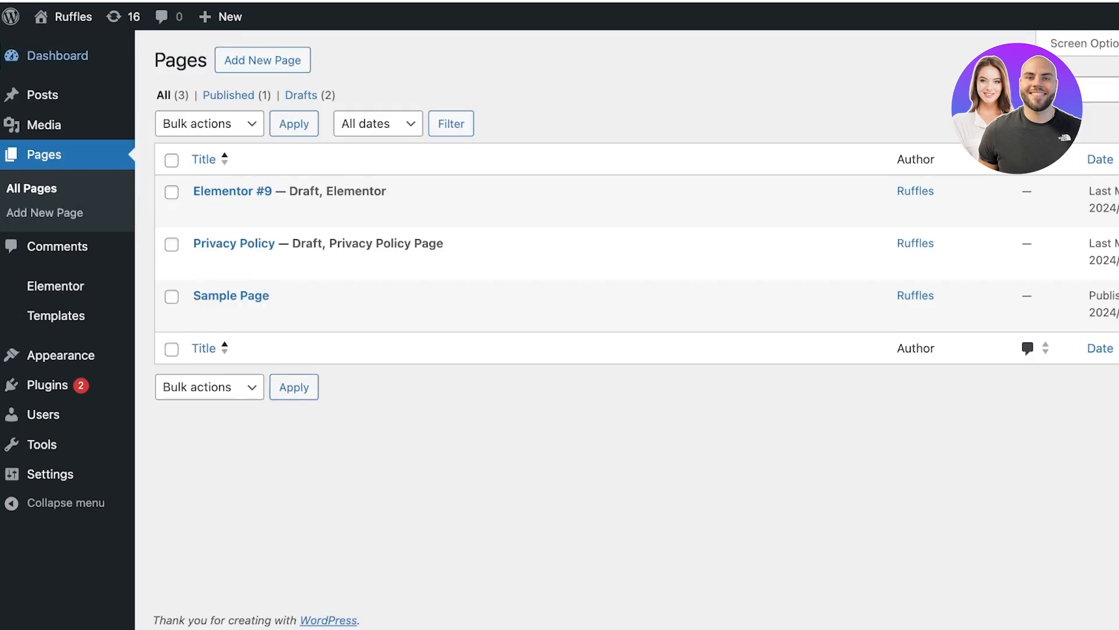
pyautogui.moveTo(67, 17)
pyautogui.click(58, 47)
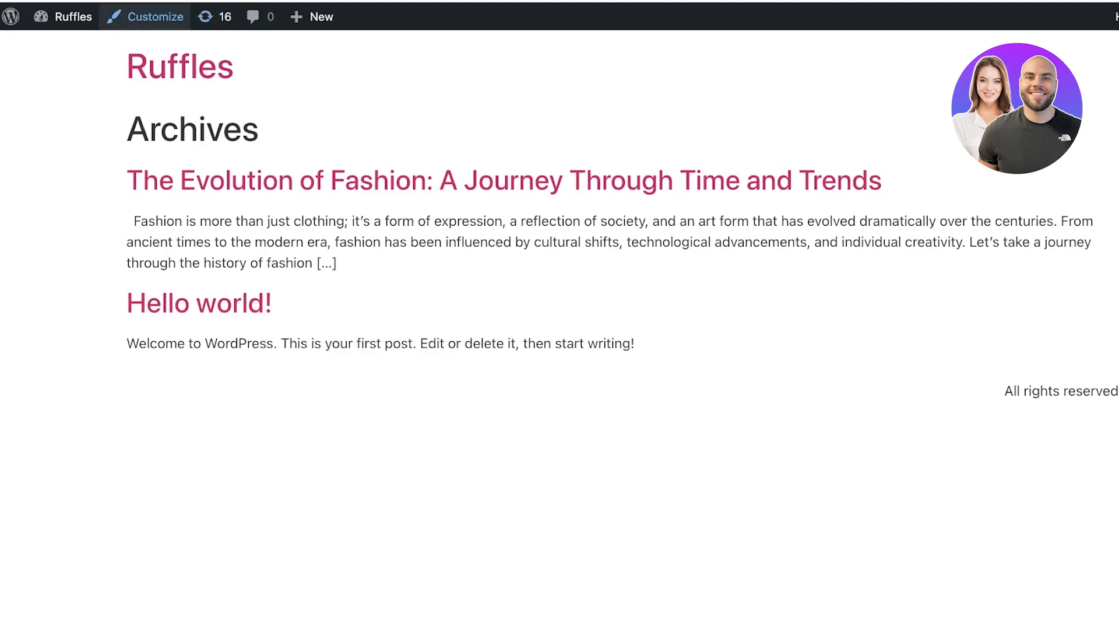
pyautogui.click(147, 16)
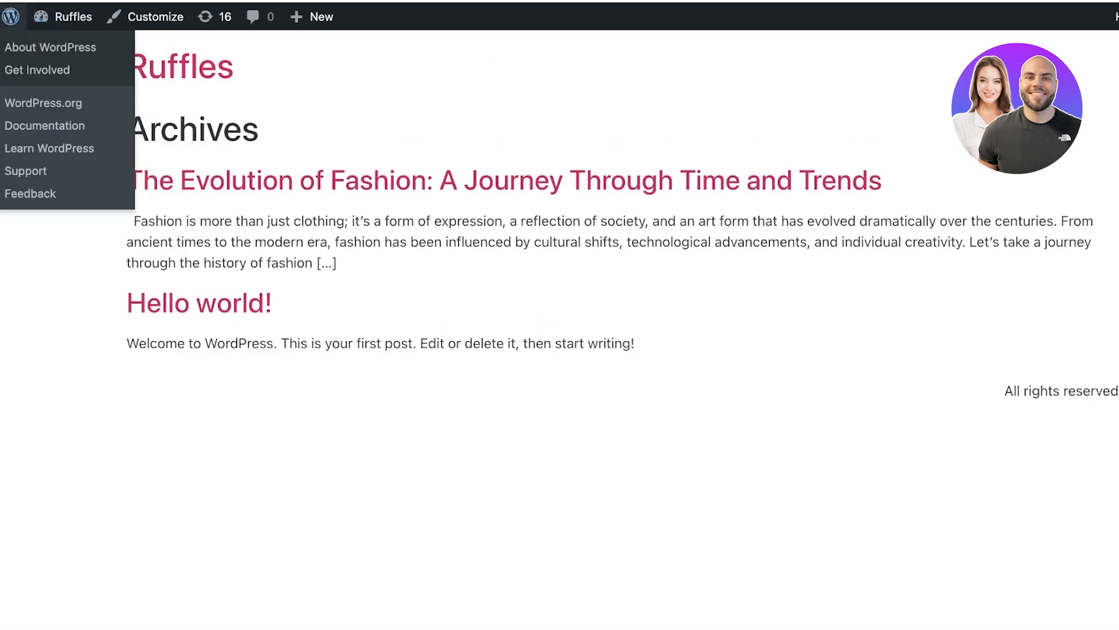
pyautogui.click(10, 17)
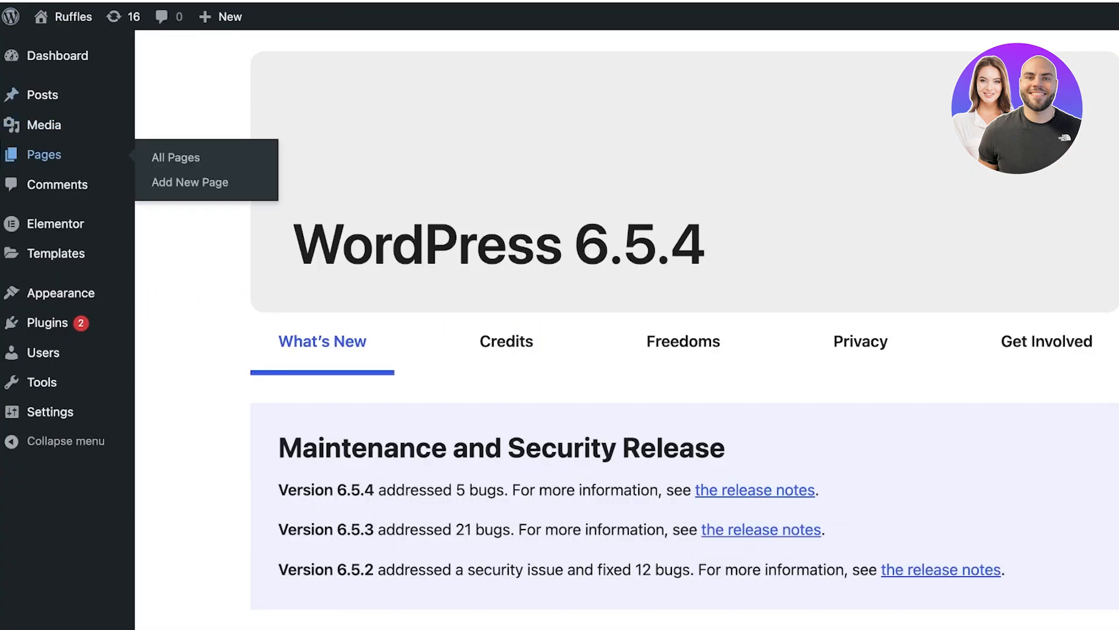
# Open the draft page Elementor #9 from the list of pages for editing with Elementor.
pyautogui.click(43, 155)
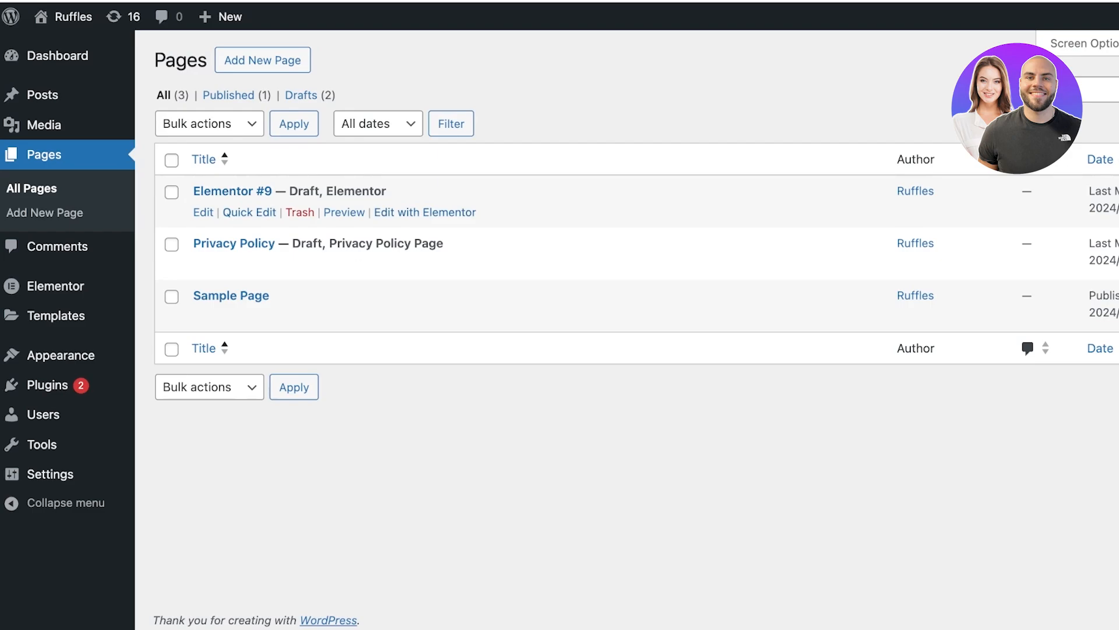
pyautogui.click(425, 212)
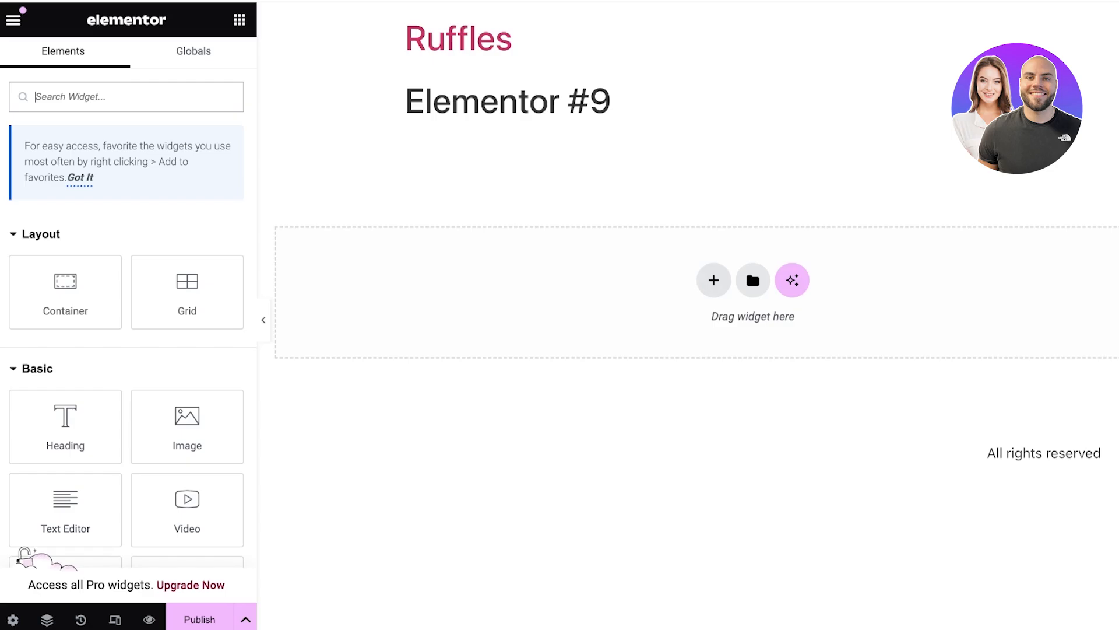
# Add a new single container with a vertical (column) structure to the page.
pyautogui.click(713, 280)
pyautogui.click(698, 337)
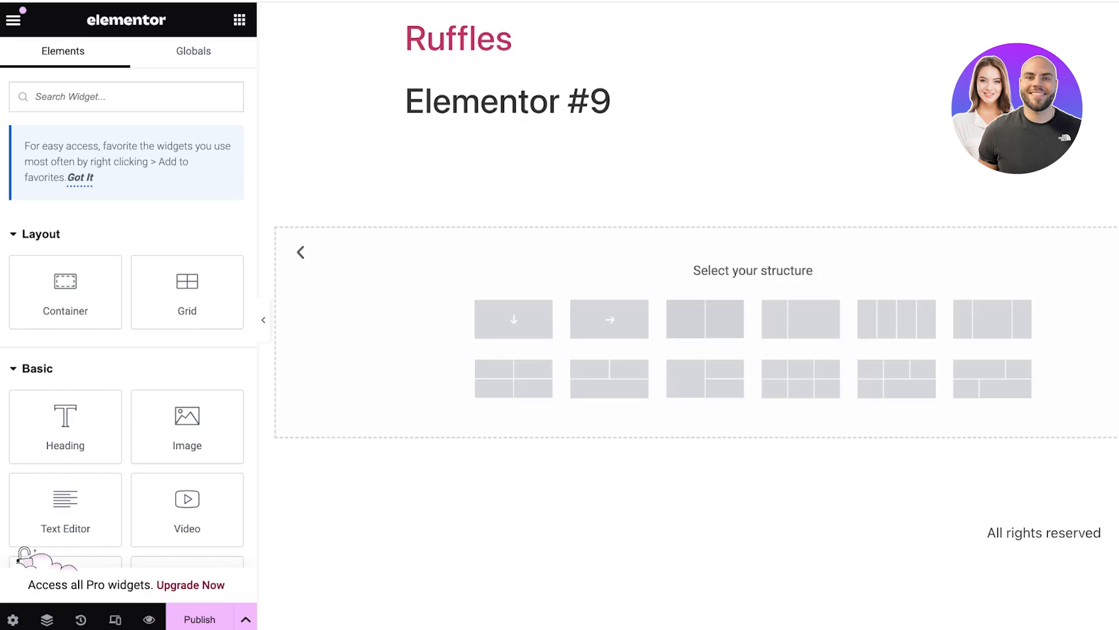
pyautogui.click(513, 319)
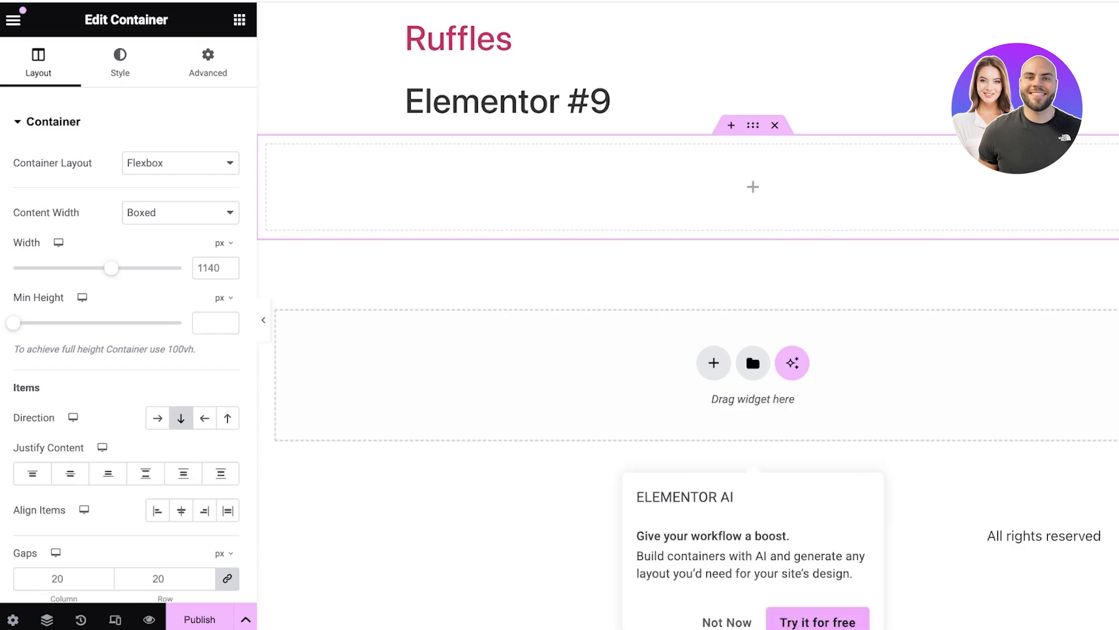
# Set the new container's content width to Full Width.
pyautogui.scroll(-5, 70, 257)
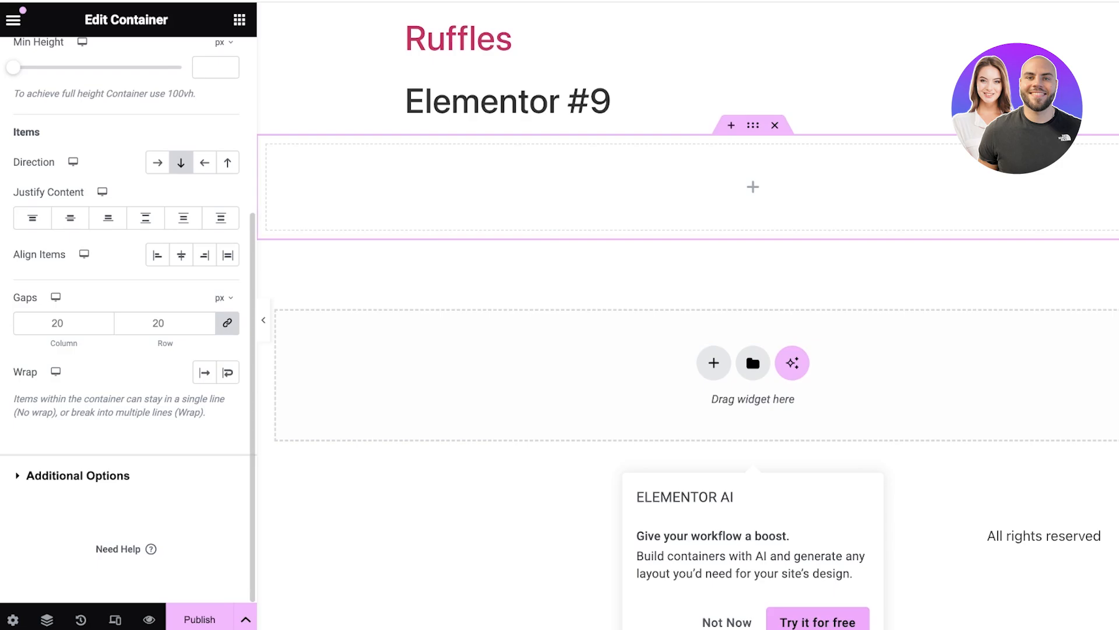
pyautogui.scroll(5, 125, 321)
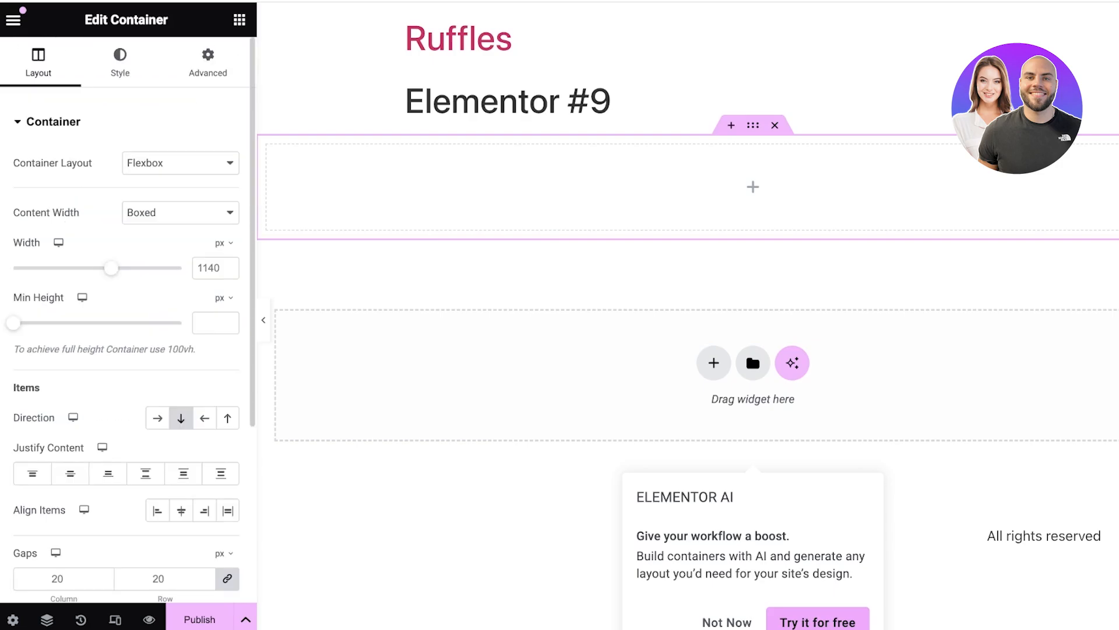
pyautogui.click(753, 186)
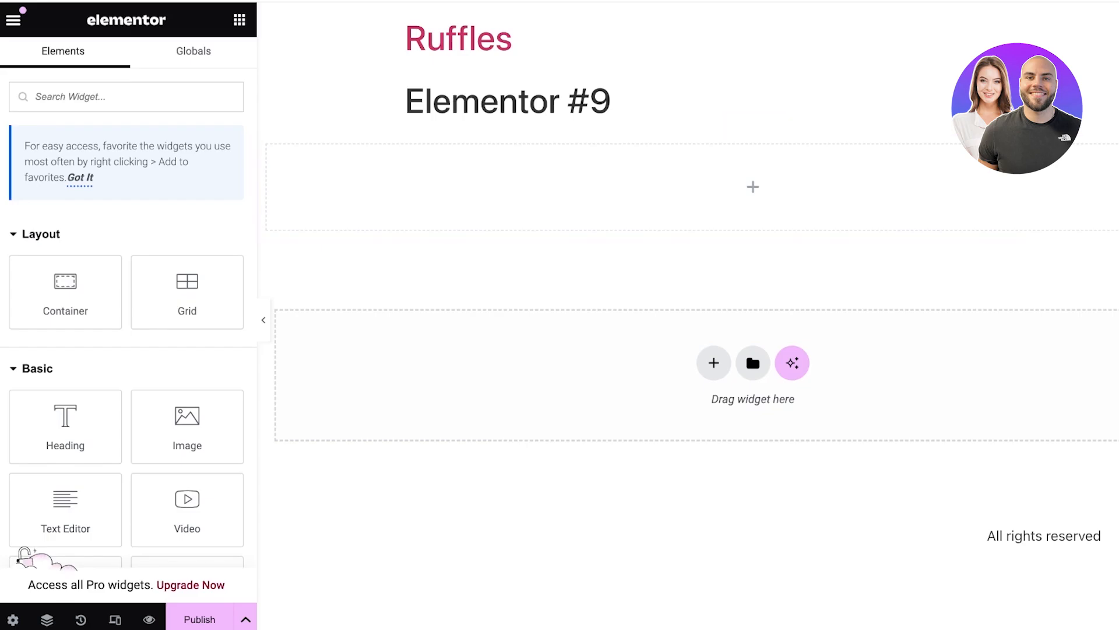
pyautogui.click(753, 125)
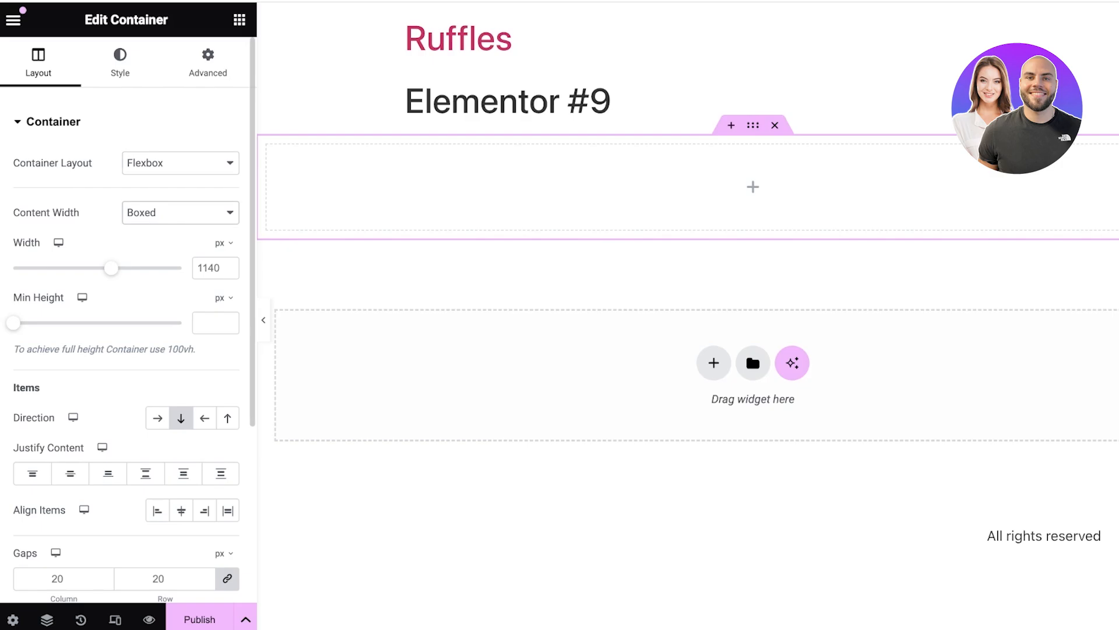
pyautogui.click(169, 228)
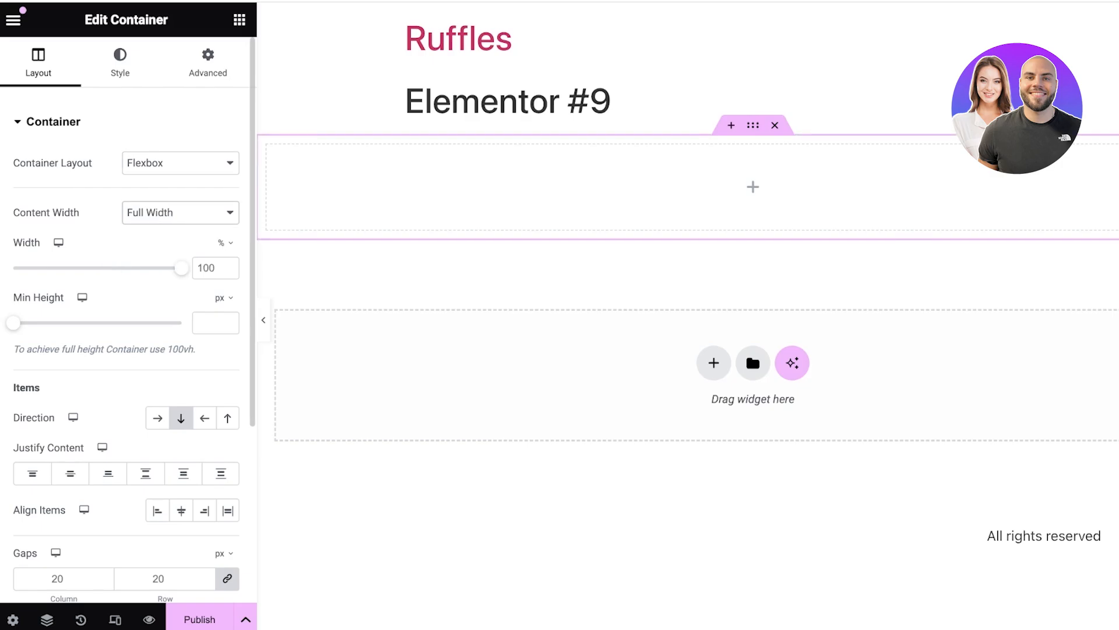
# Review the container's item direction, alignment, gap and wrap settings, and glance at its style options.
pyautogui.scroll(-3, 108, 309)
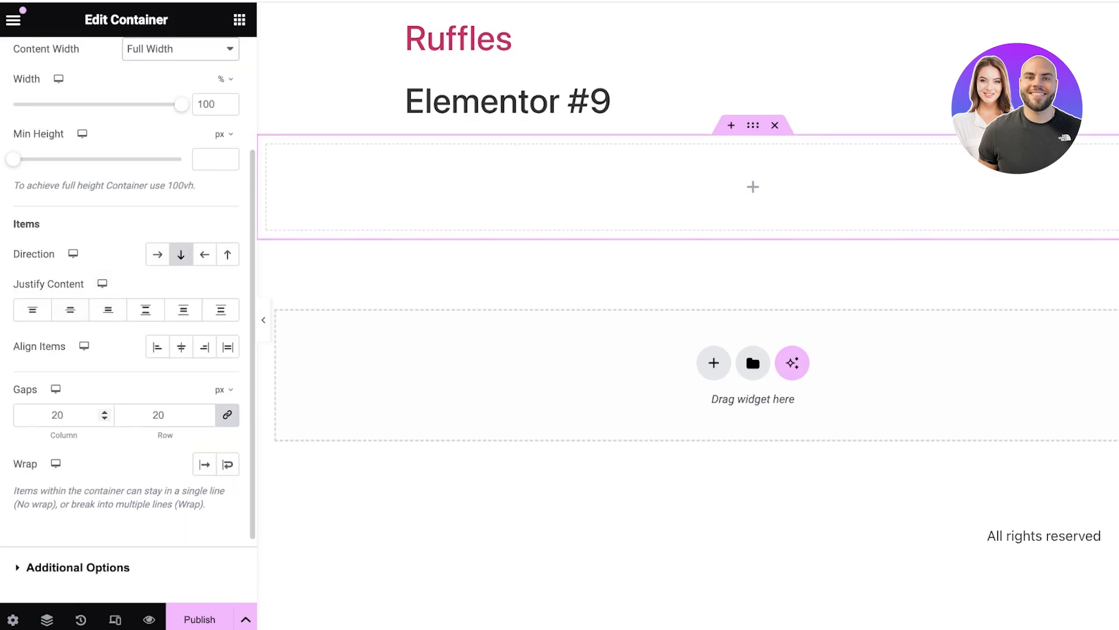
pyautogui.scroll(-2, 107, 309)
pyautogui.scroll(5, 55, 372)
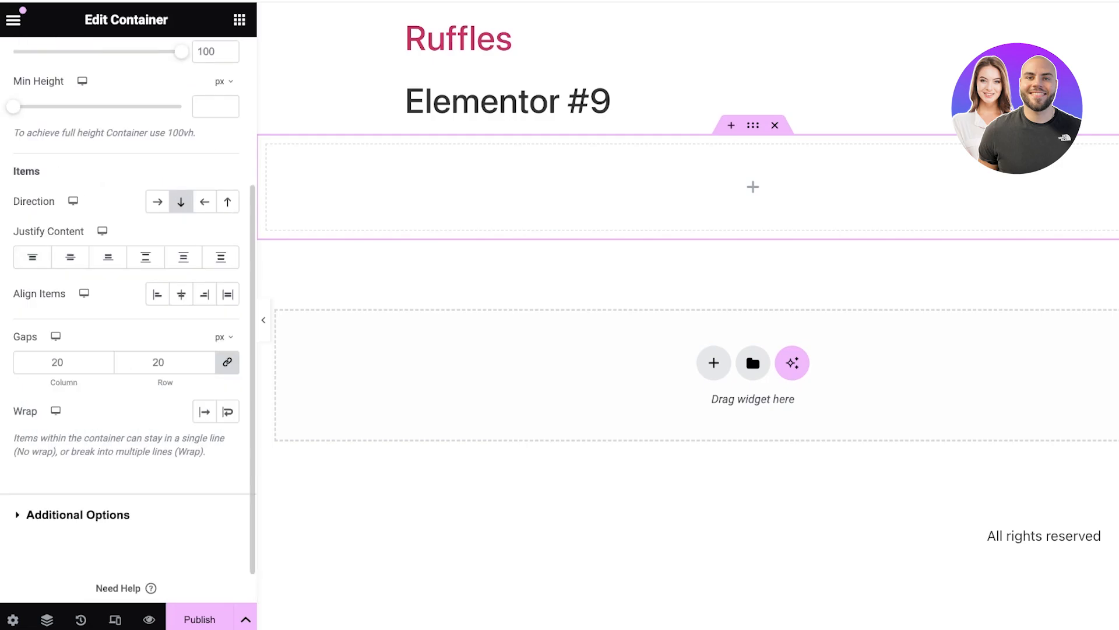
pyautogui.scroll(-4, 125, 314)
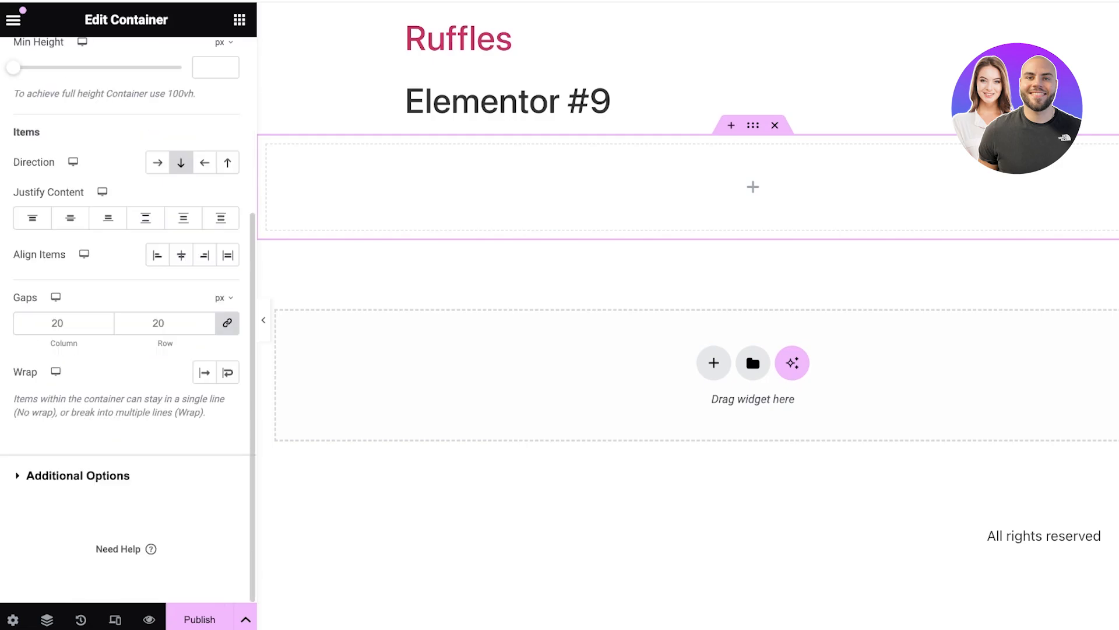
pyautogui.click(77, 476)
pyautogui.click(120, 61)
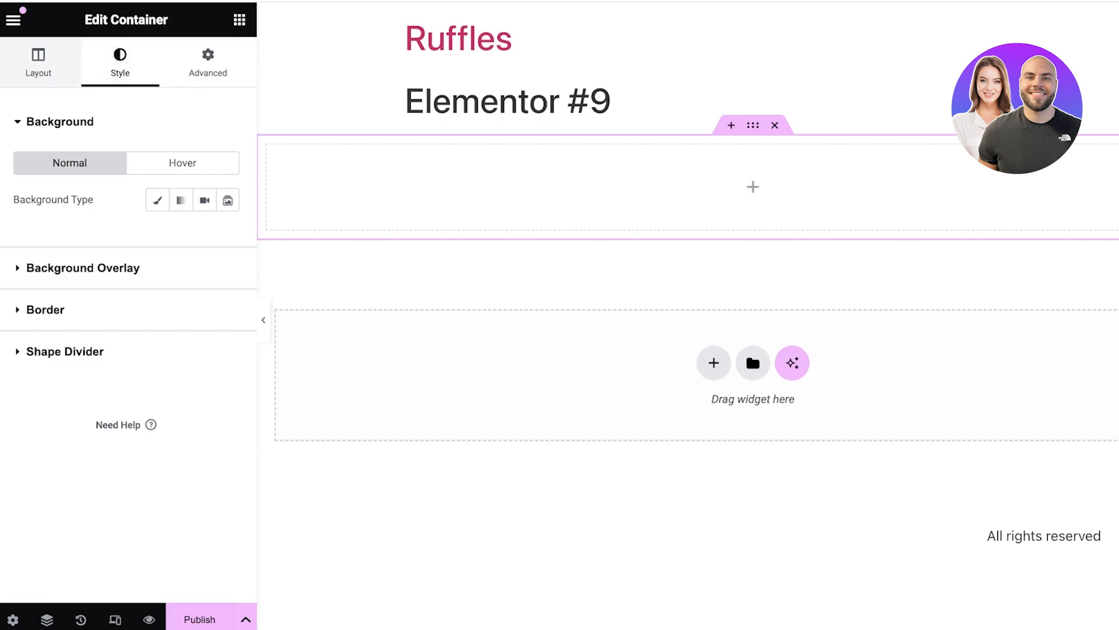
pyautogui.click(38, 61)
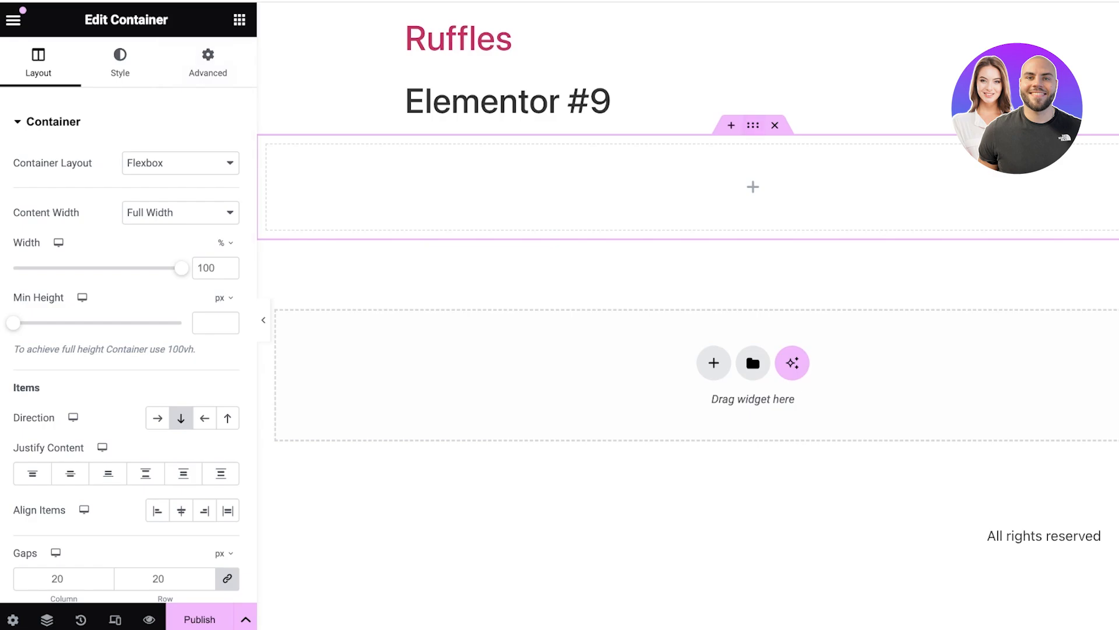
# Give the container a Classic background using the media library photo of the woman in a striped dress and straw hat.
pyautogui.click(120, 62)
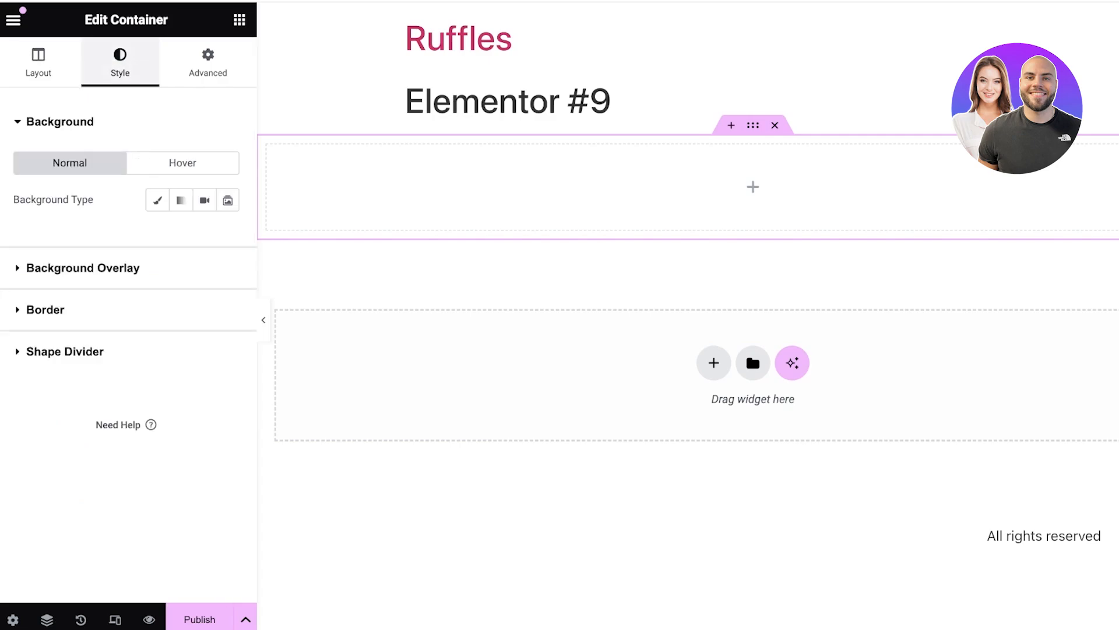
pyautogui.click(60, 122)
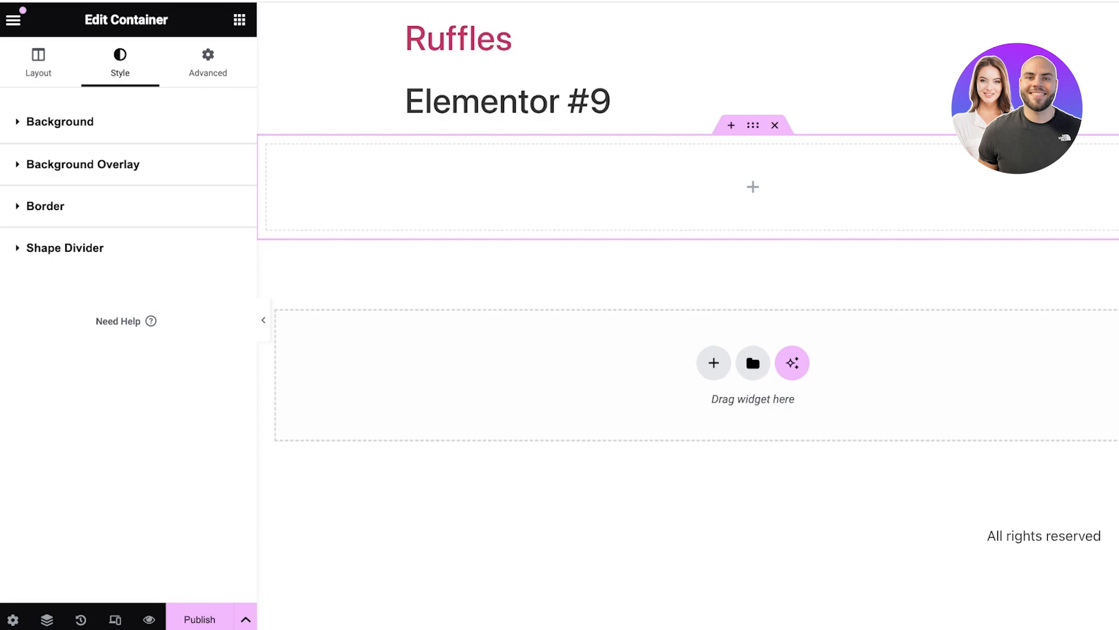
pyautogui.click(60, 122)
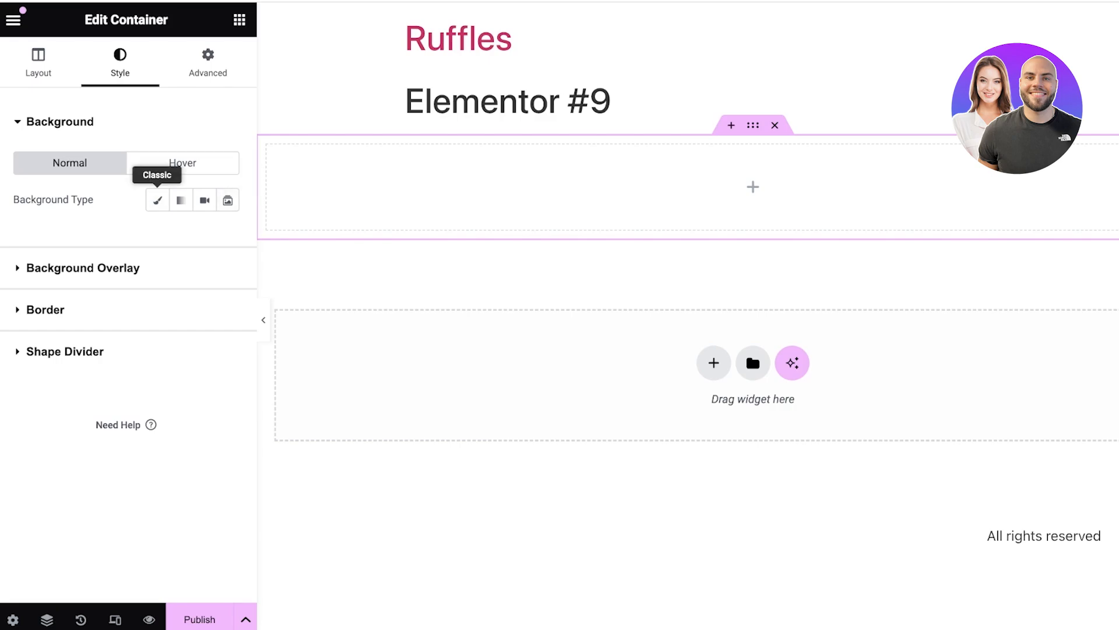
pyautogui.click(157, 200)
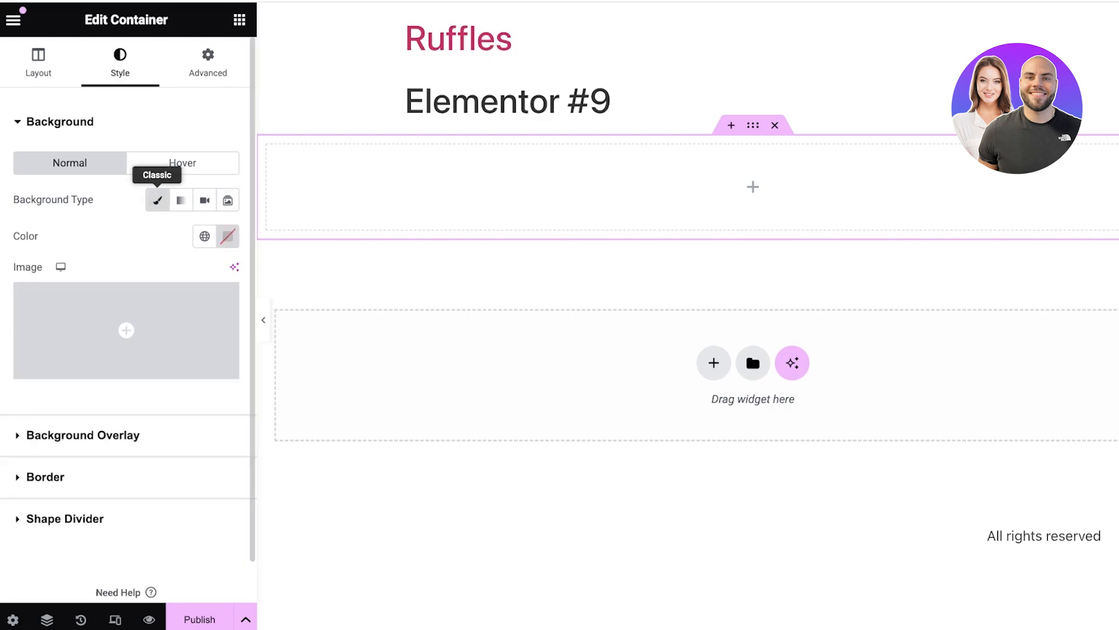
pyautogui.moveTo(127, 331)
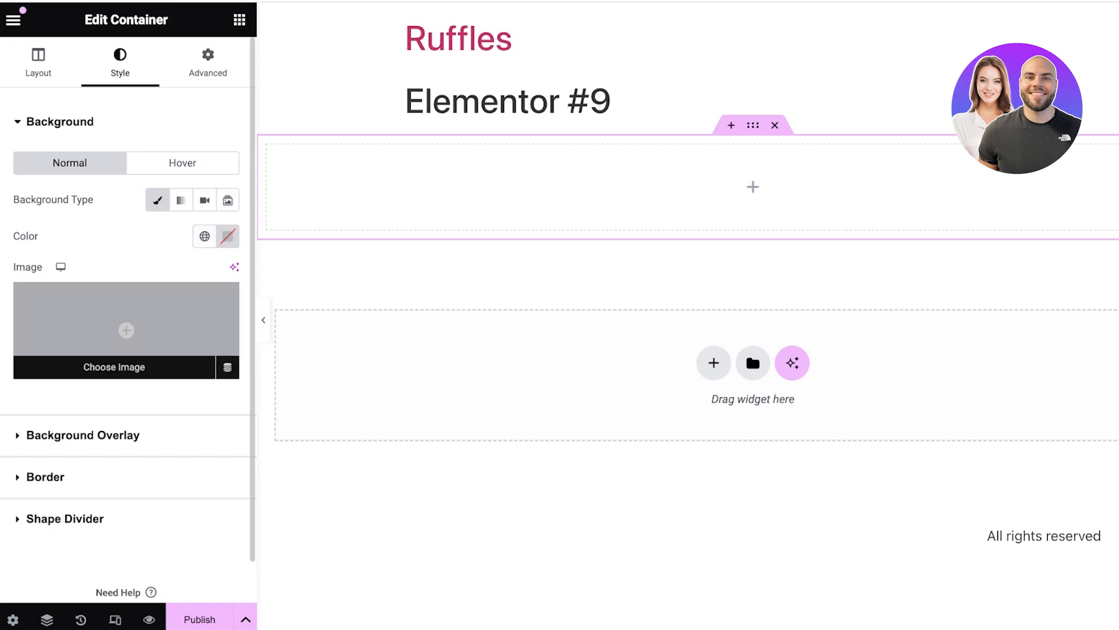
pyautogui.click(126, 330)
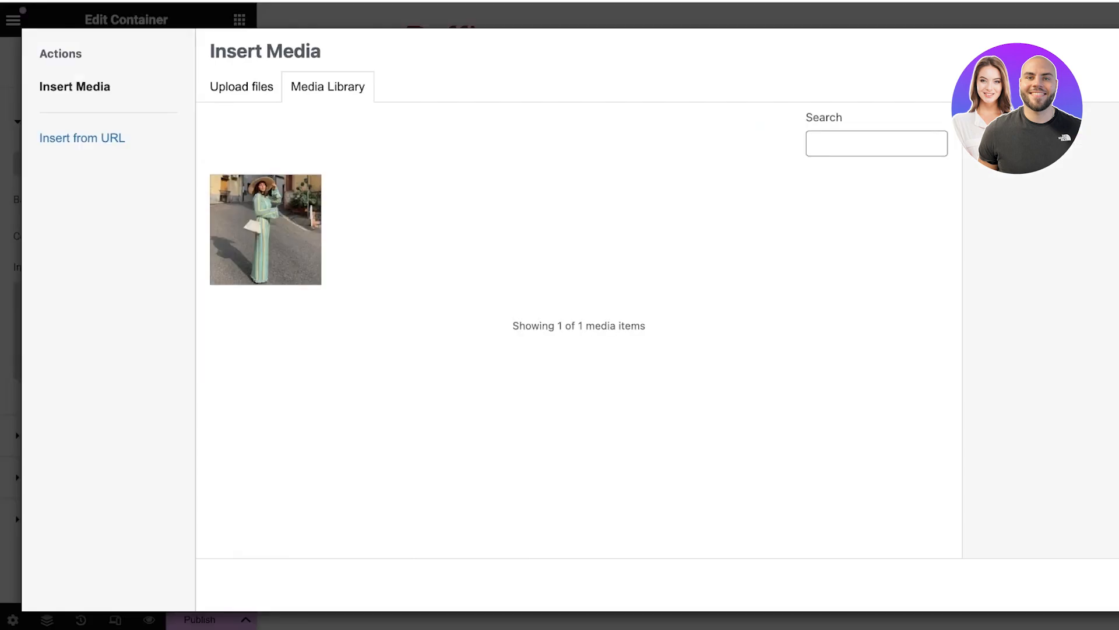
pyautogui.click(265, 230)
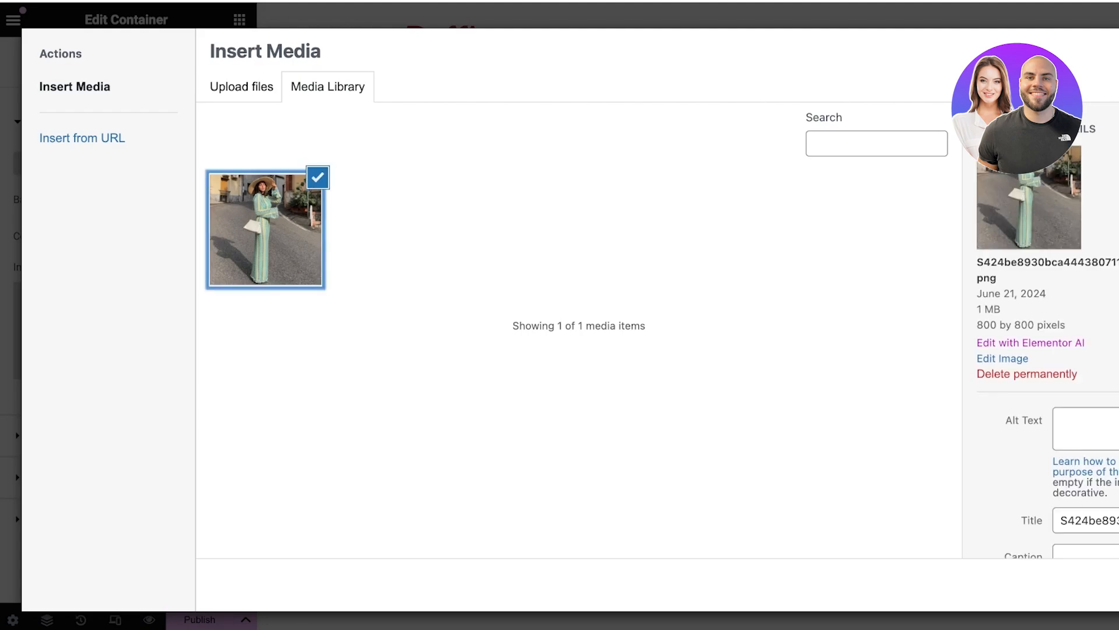
pyautogui.click(1111, 585)
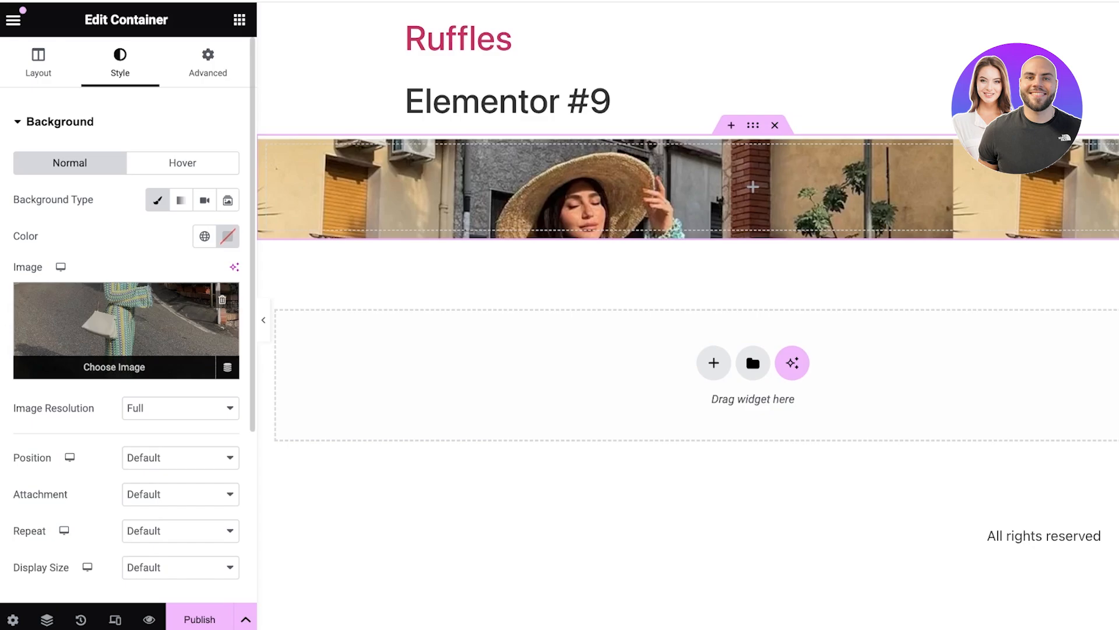
# Try to crop the background photo to a 787 × 337 pixel selection of its upper part, starting at 13, 7.
pyautogui.click(114, 367)
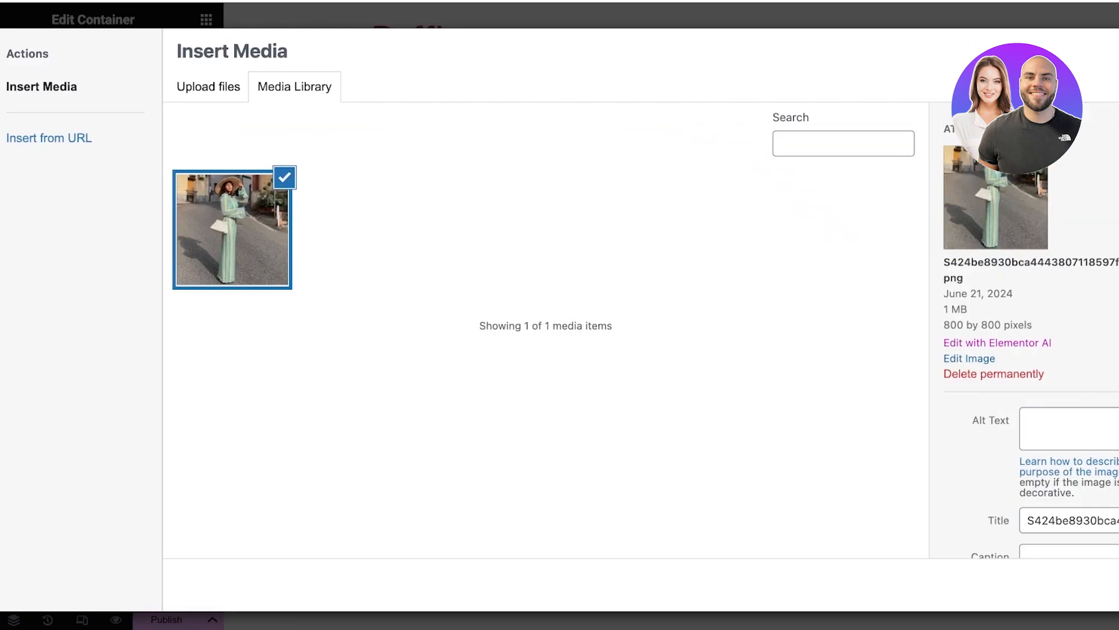
pyautogui.click(970, 358)
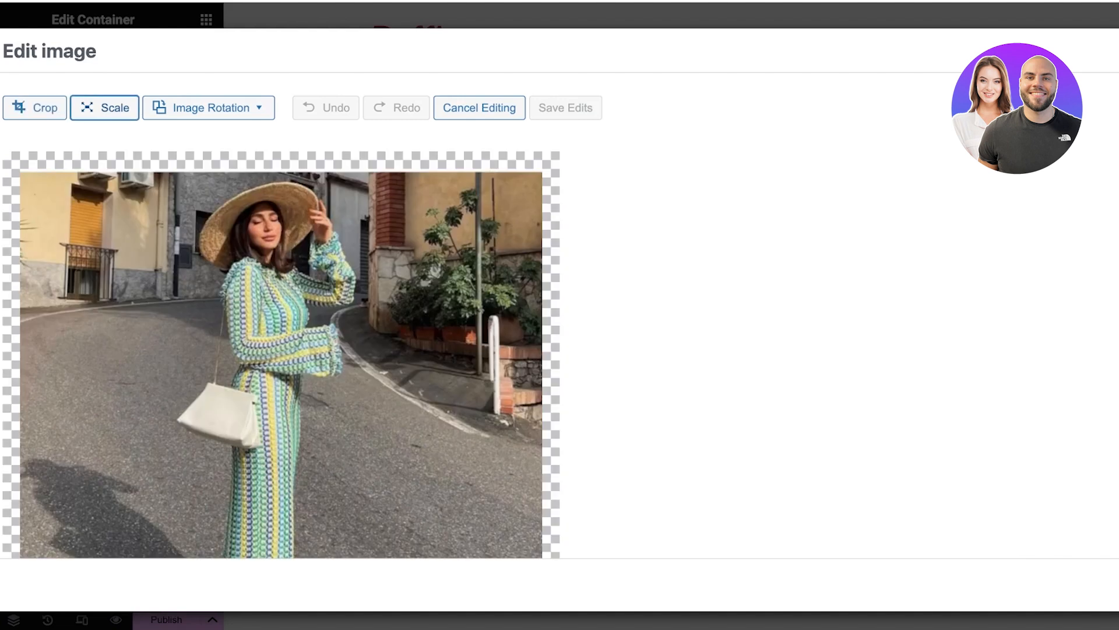
pyautogui.scroll(-3, 281, 314)
pyautogui.scroll(3, 281, 315)
pyautogui.scroll(-3, 281, 315)
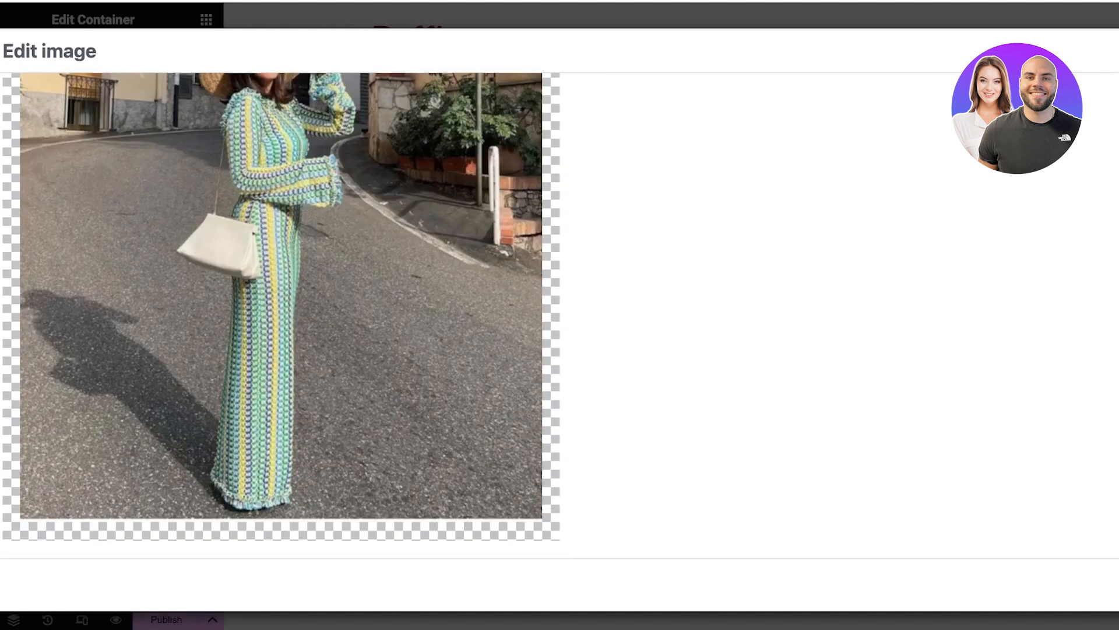
pyautogui.moveTo(260, 500); pyautogui.dragTo(261, 516)
pyautogui.scroll(3, 260, 507)
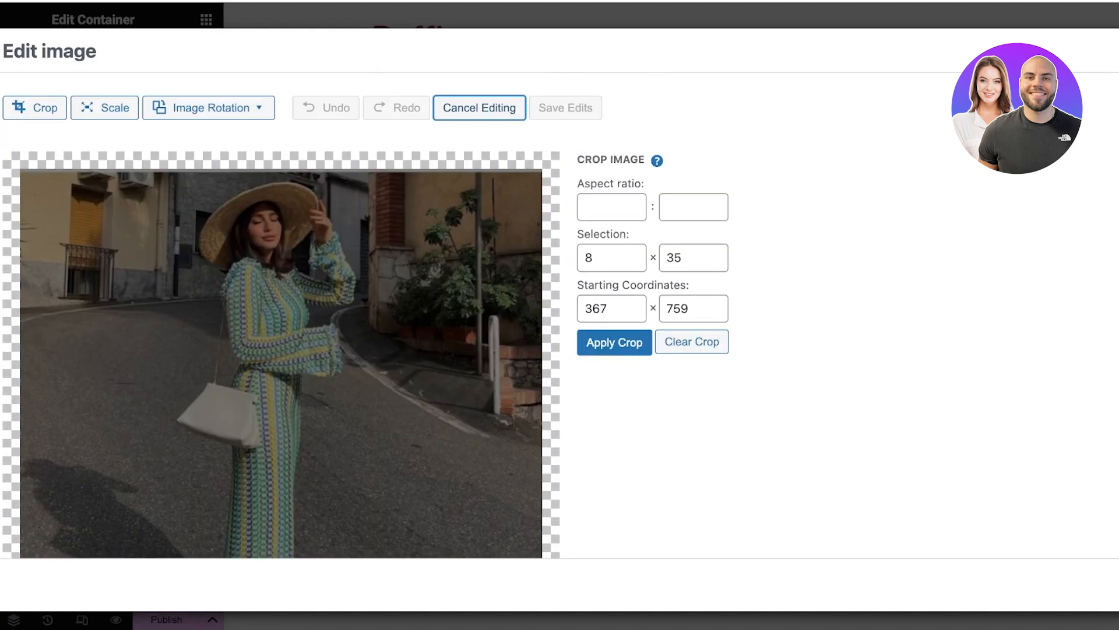
pyautogui.moveTo(29, 175); pyautogui.dragTo(537, 390)
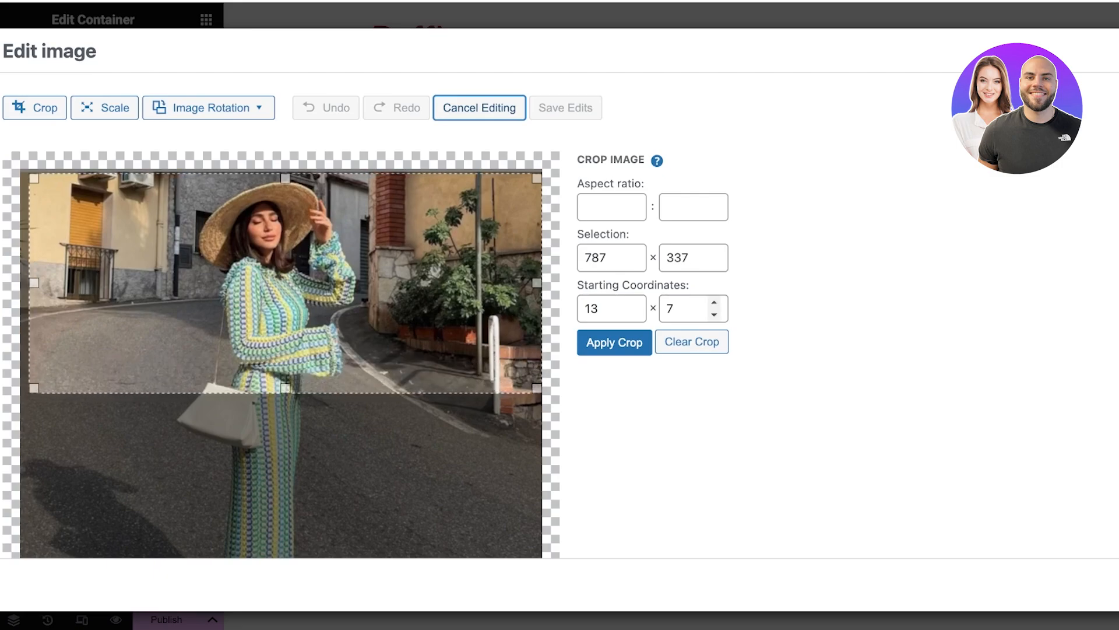
pyautogui.click(614, 343)
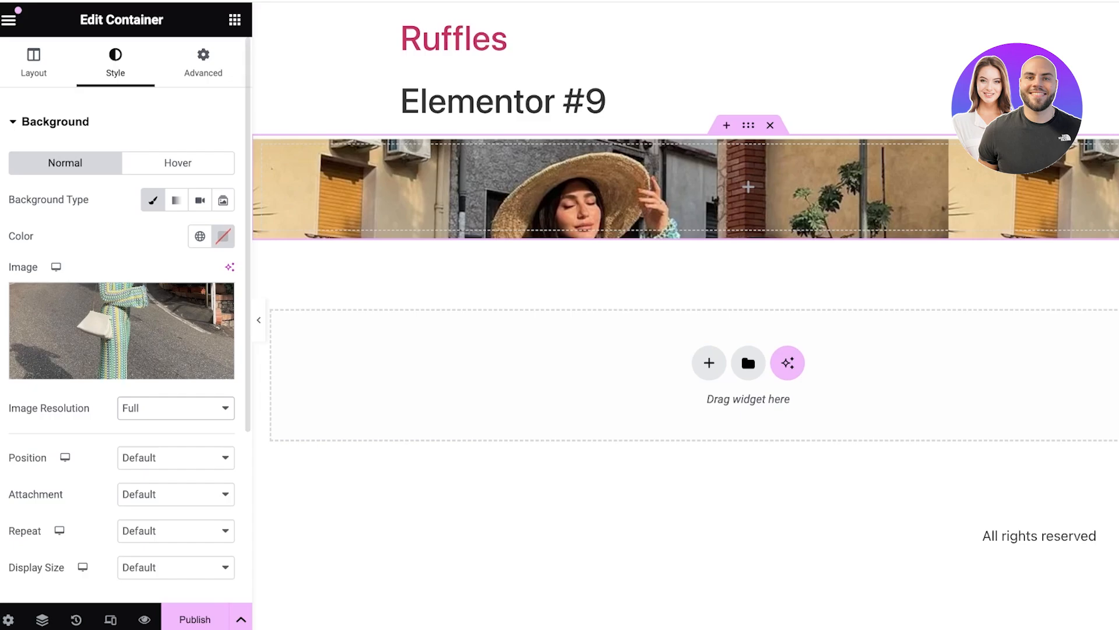
# Look through the container's Background Overlay, Border and Shape Divider style options.
pyautogui.scroll(-4, 121, 332)
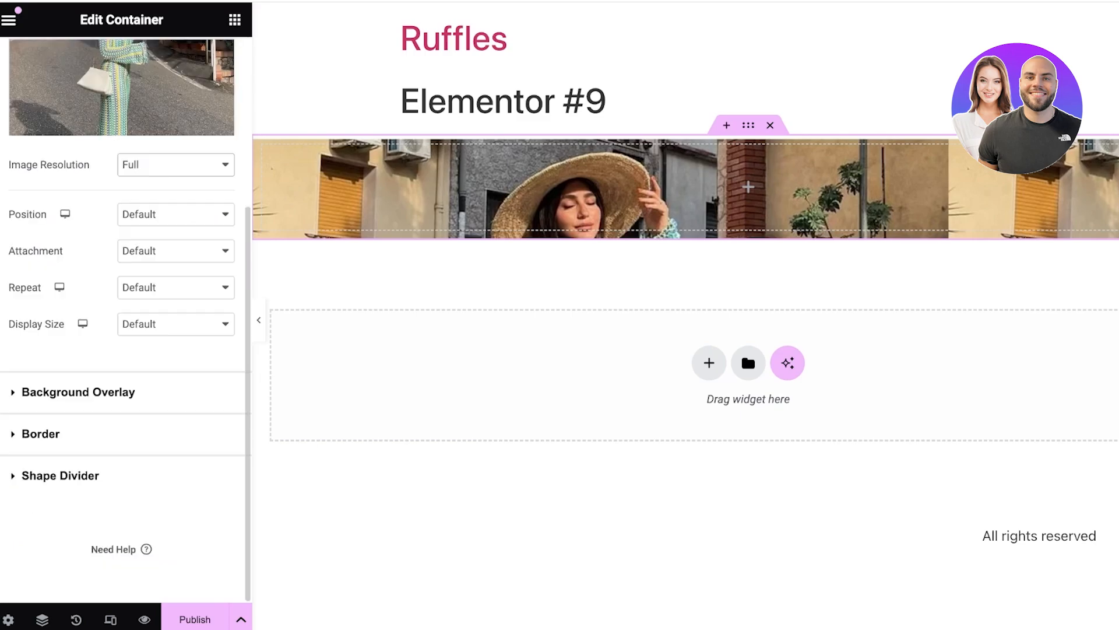
pyautogui.click(78, 393)
pyautogui.click(41, 310)
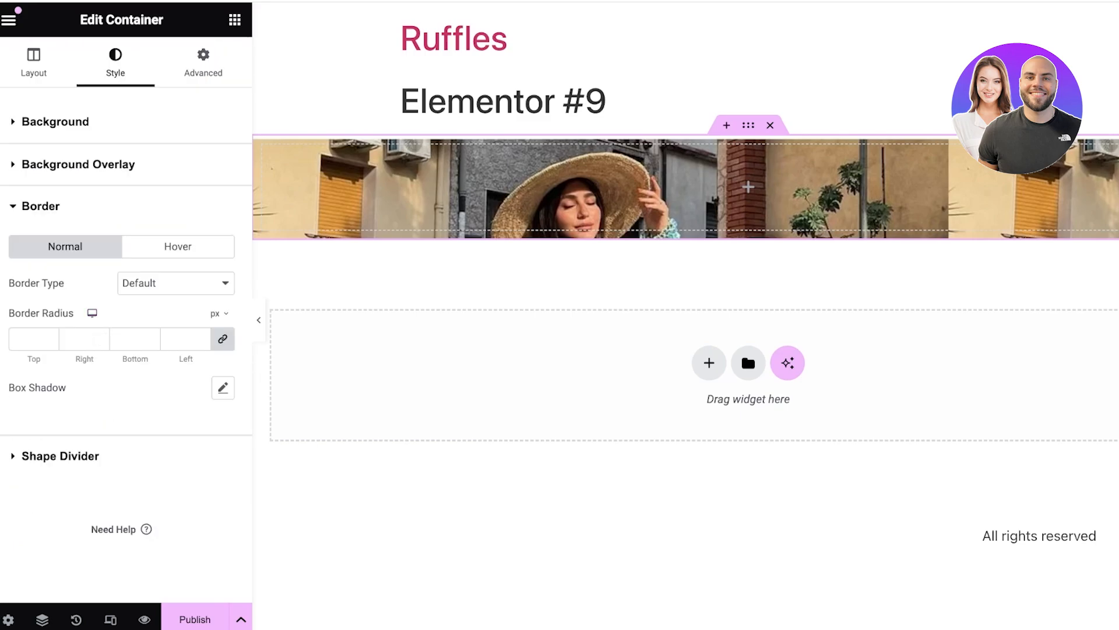
pyautogui.click(60, 456)
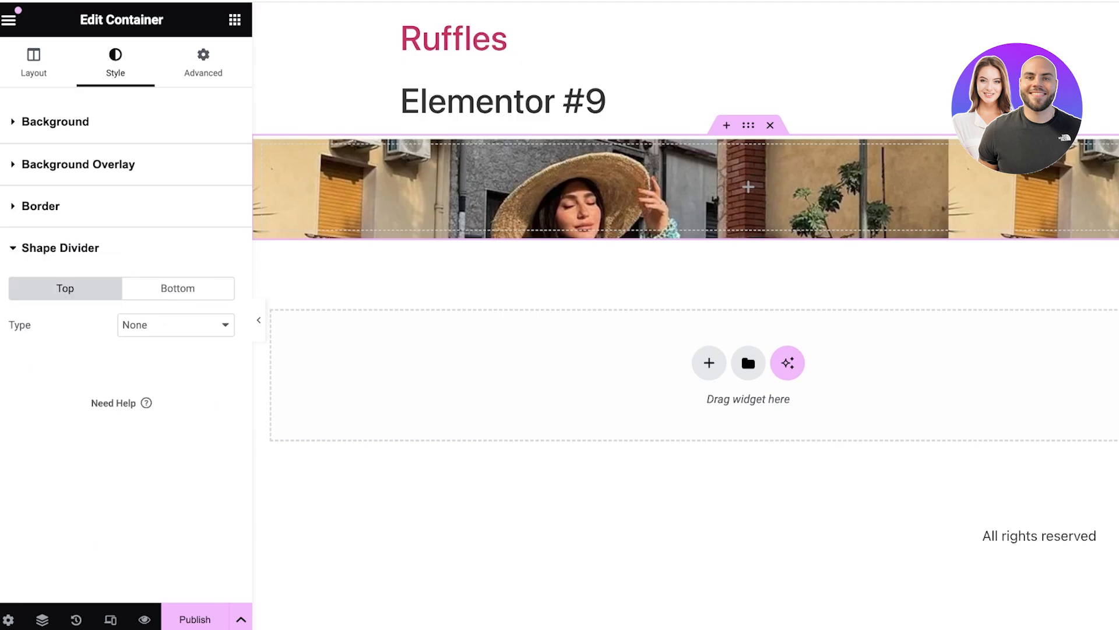
# Try linked border radius values of 19, 50 and 10 px on all corners of the container.
pyautogui.click(41, 206)
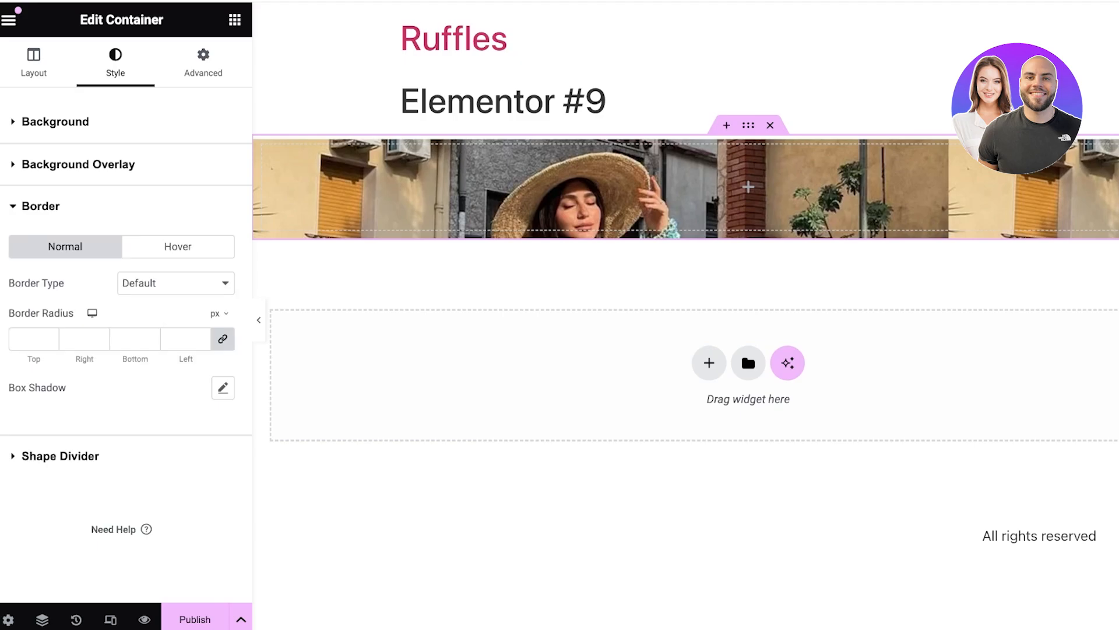
pyautogui.click(34, 338)
pyautogui.write('5')
pyautogui.click(50, 336)
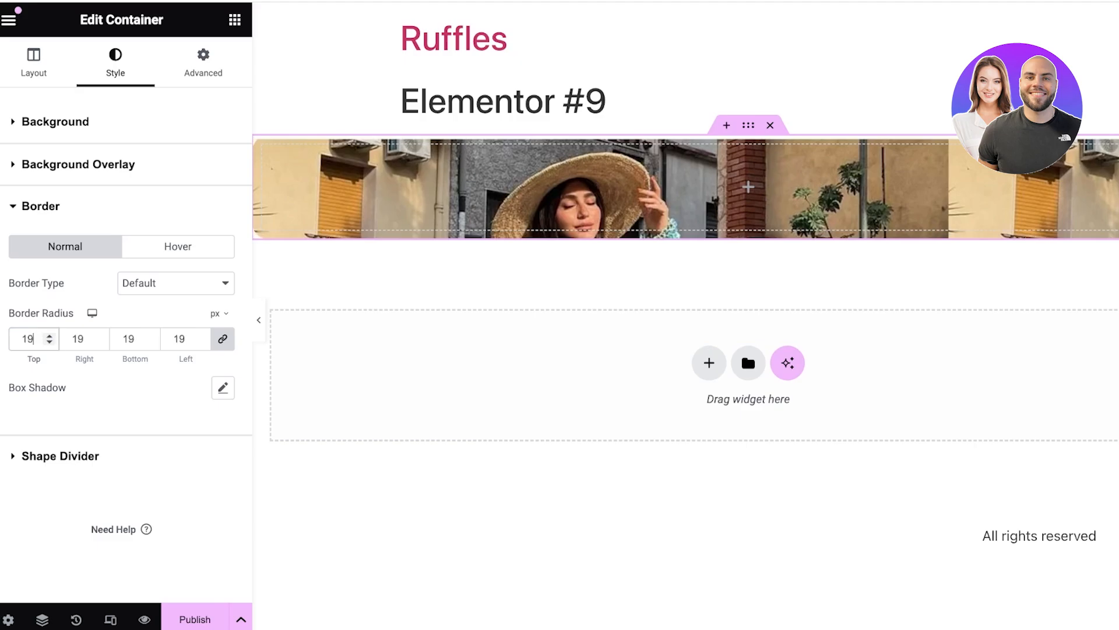
pyautogui.doubleClick(28, 339)
pyautogui.write('2')
pyautogui.press('BackSpace')
pyautogui.write('50')
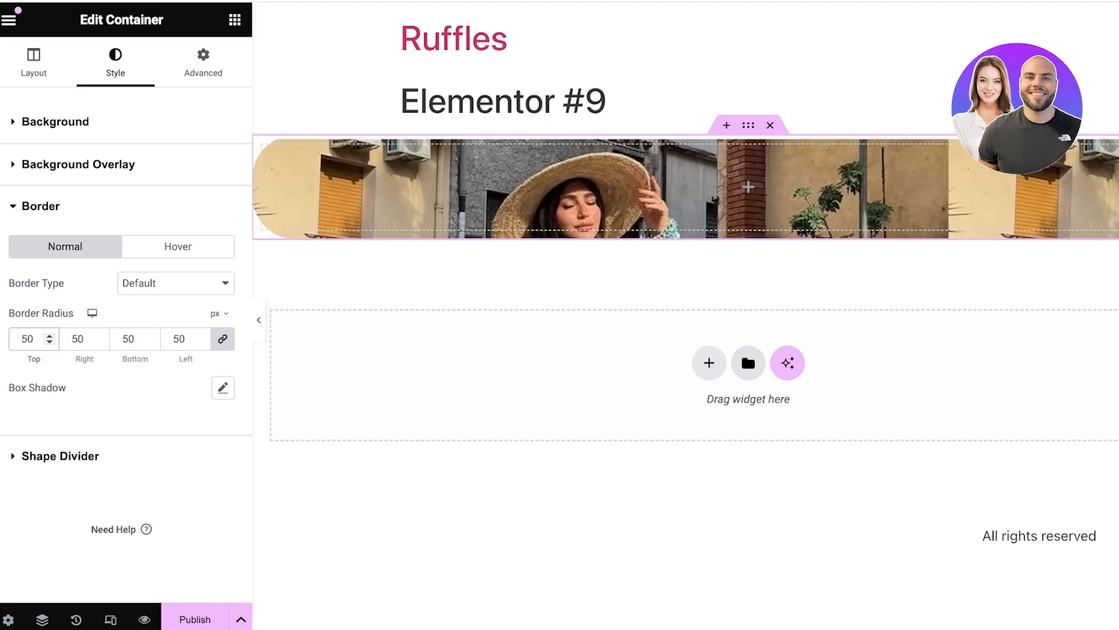
pyautogui.hotkey('ctrl', 'a')
pyautogui.write('10')
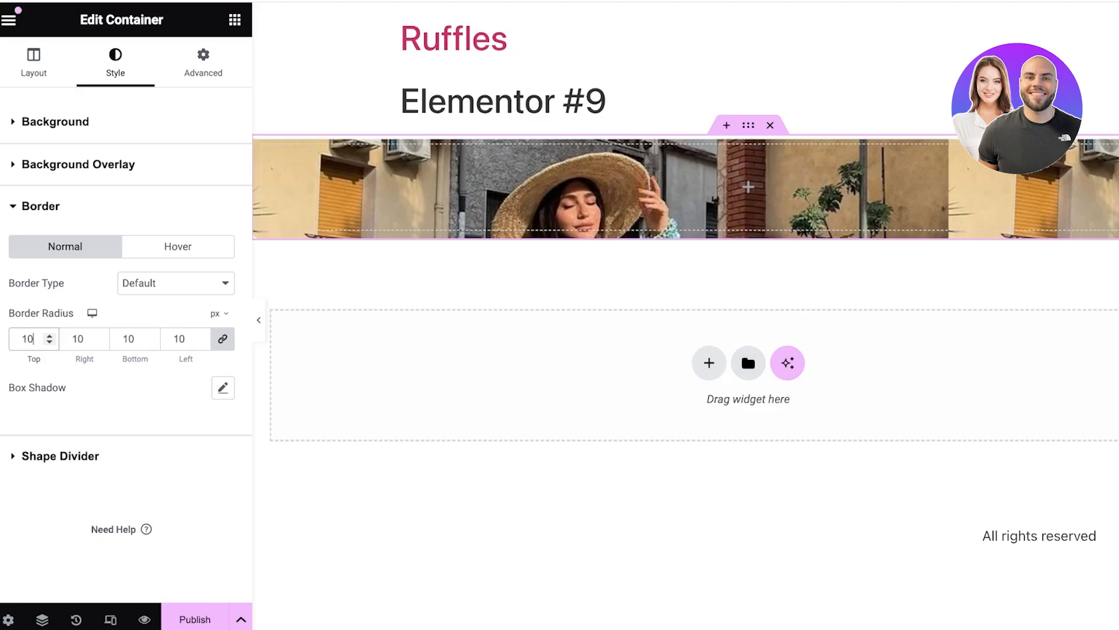
# Set the container's border radius to 0 px on all corners.
pyautogui.press('BackSpace')
pyautogui.press('BackSpace')
pyautogui.write('0')
# Review the container's background overlay options for the normal and hover states.
pyautogui.click(78, 164)
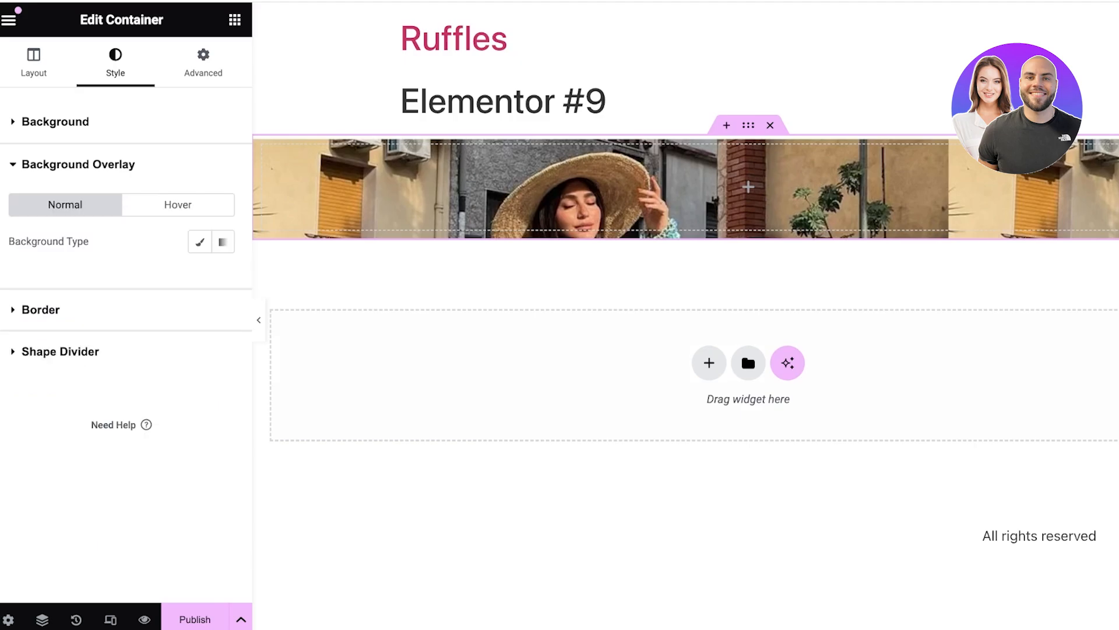
pyautogui.scroll(-1, 121, 362)
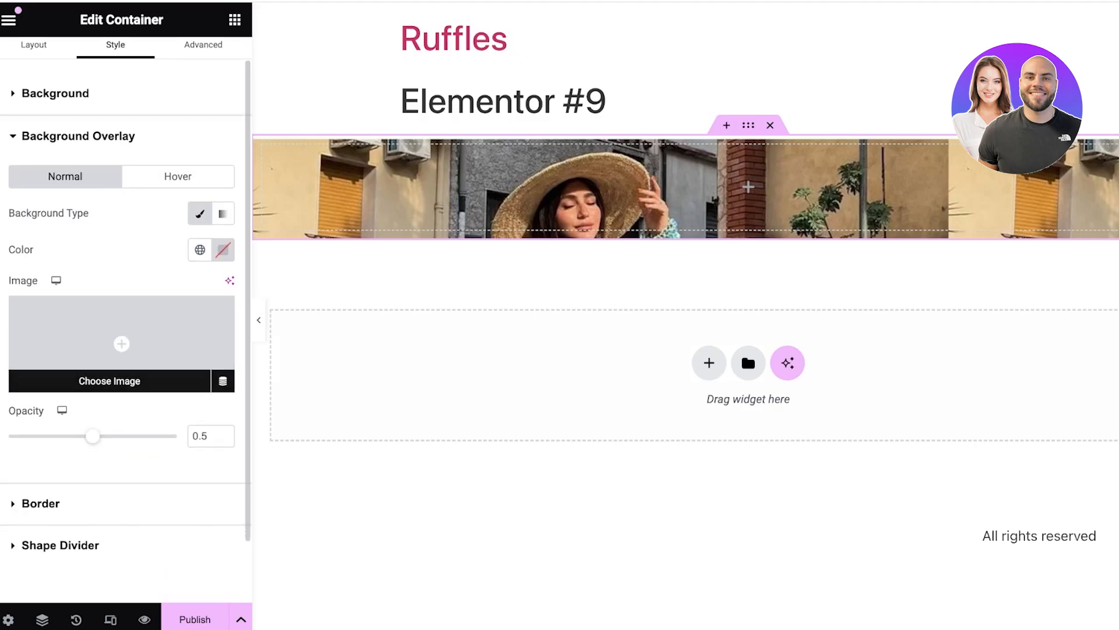
pyautogui.scroll(1, 122, 344)
pyautogui.click(177, 204)
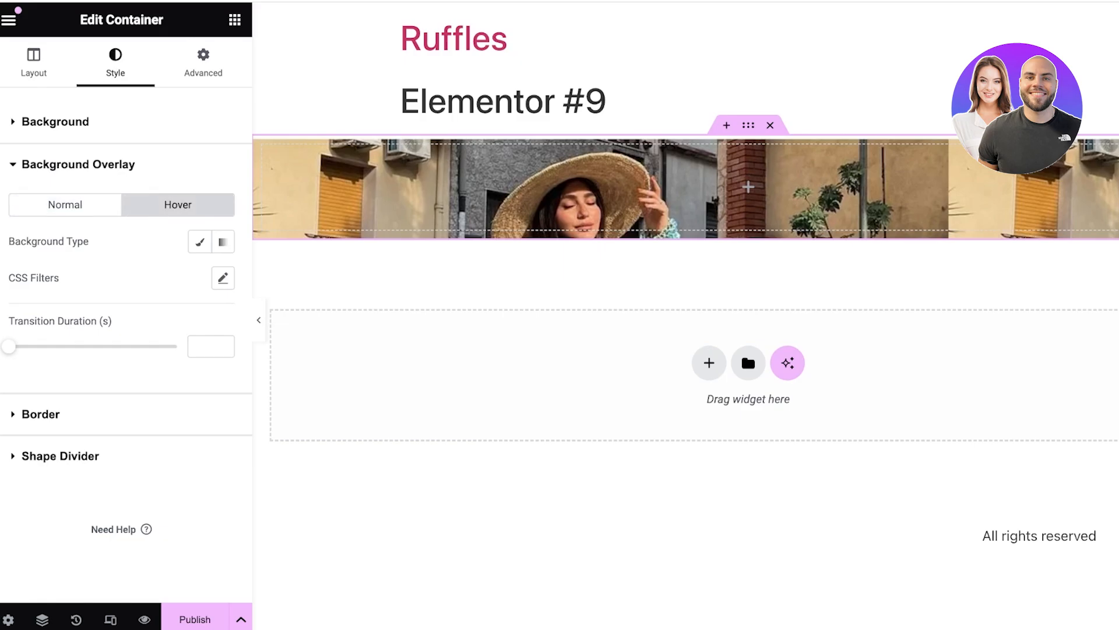
pyautogui.click(78, 165)
# Set the background image's resolution to Large - 1024 x 1024.
pyautogui.click(56, 122)
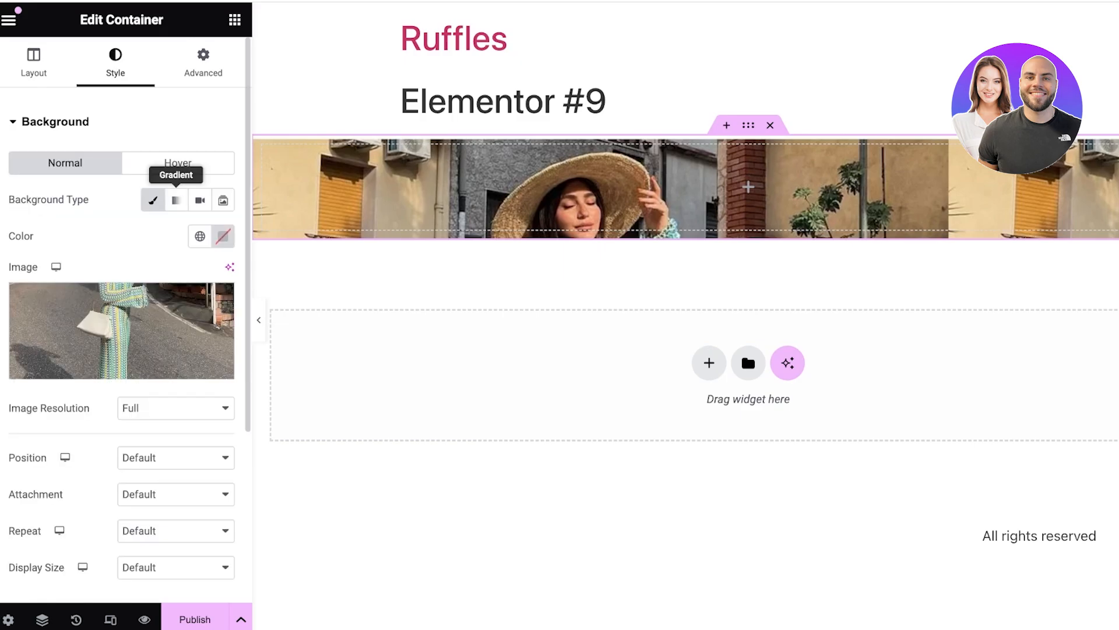
pyautogui.scroll(-1, 216, 298)
pyautogui.click(176, 406)
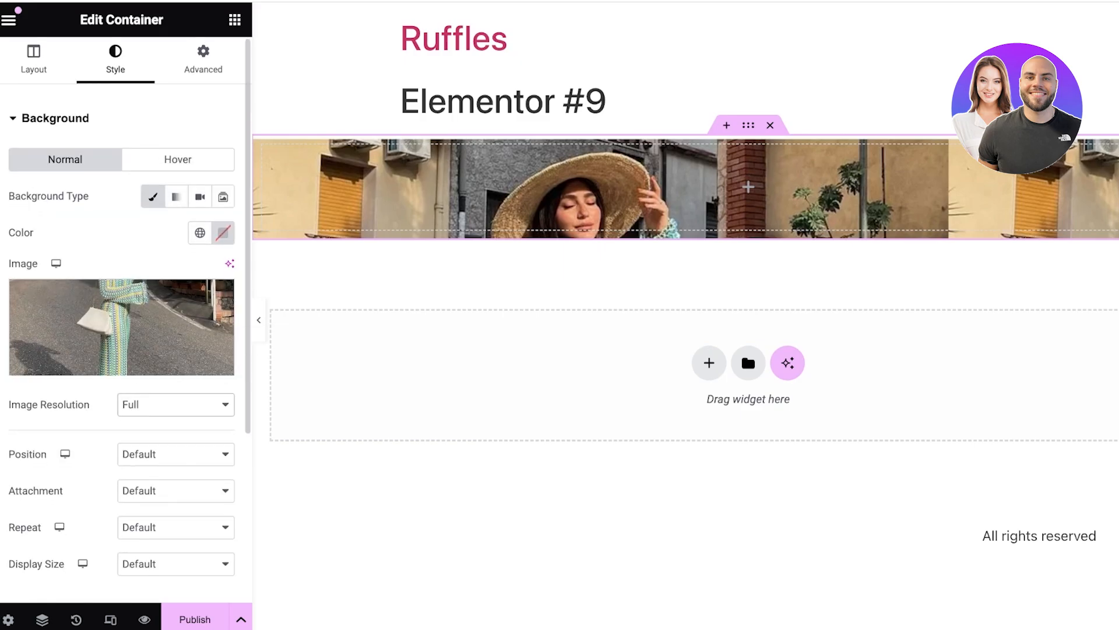
pyautogui.click(175, 351)
pyautogui.scroll(-1, 175, 373)
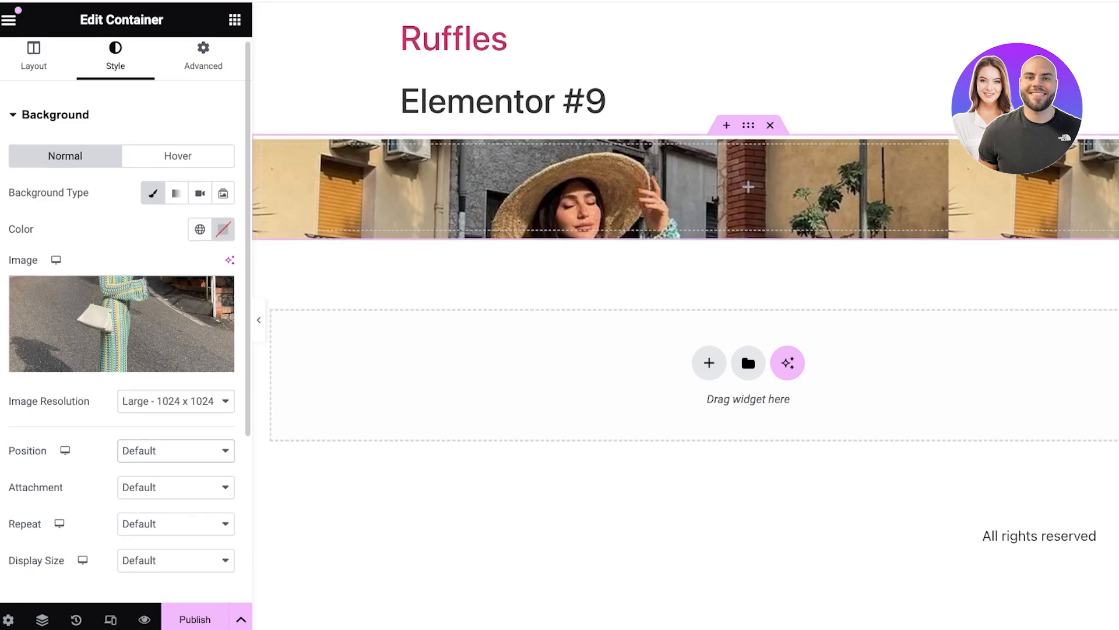
# Try the Top Center and Bottom Center positions for the container's background image.
pyautogui.scroll(-5, 122, 315)
pyautogui.scroll(1, 122, 314)
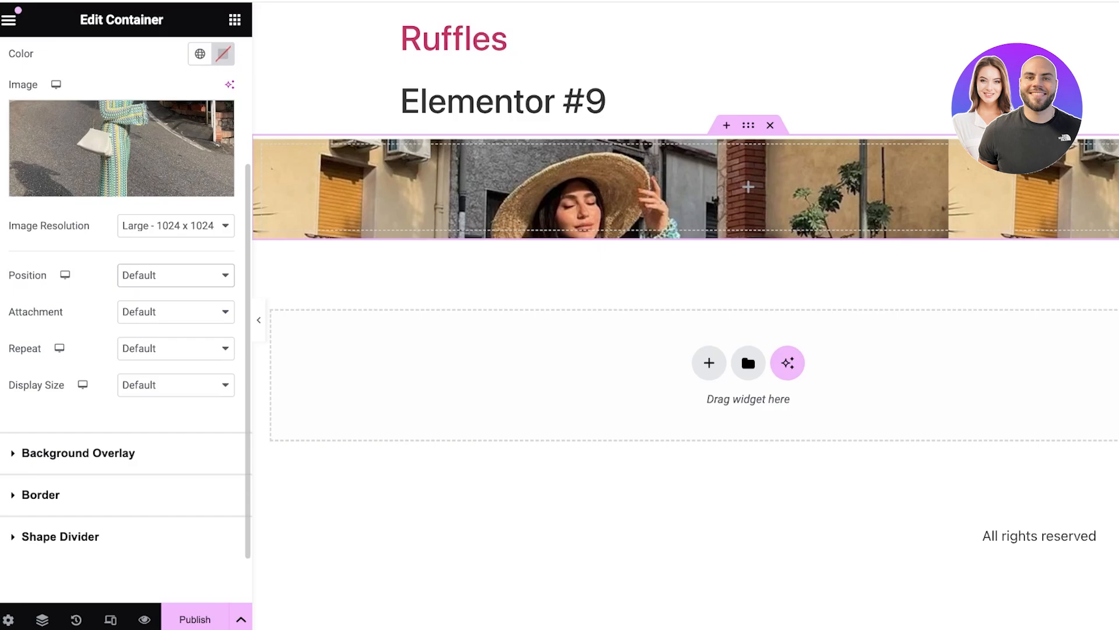
pyautogui.click(176, 275)
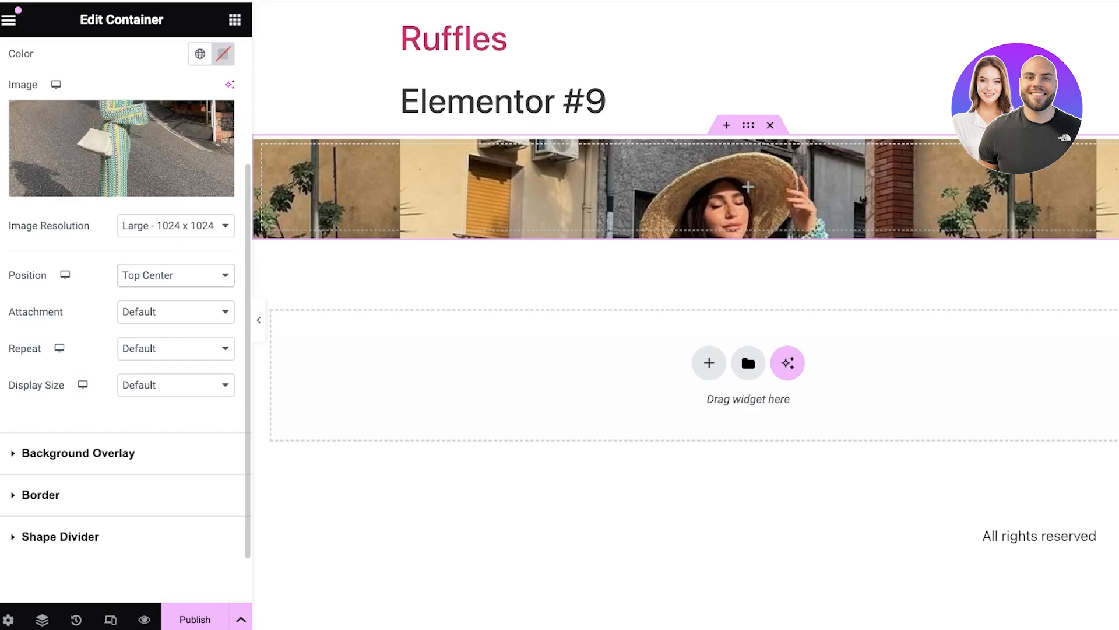
pyautogui.click(176, 275)
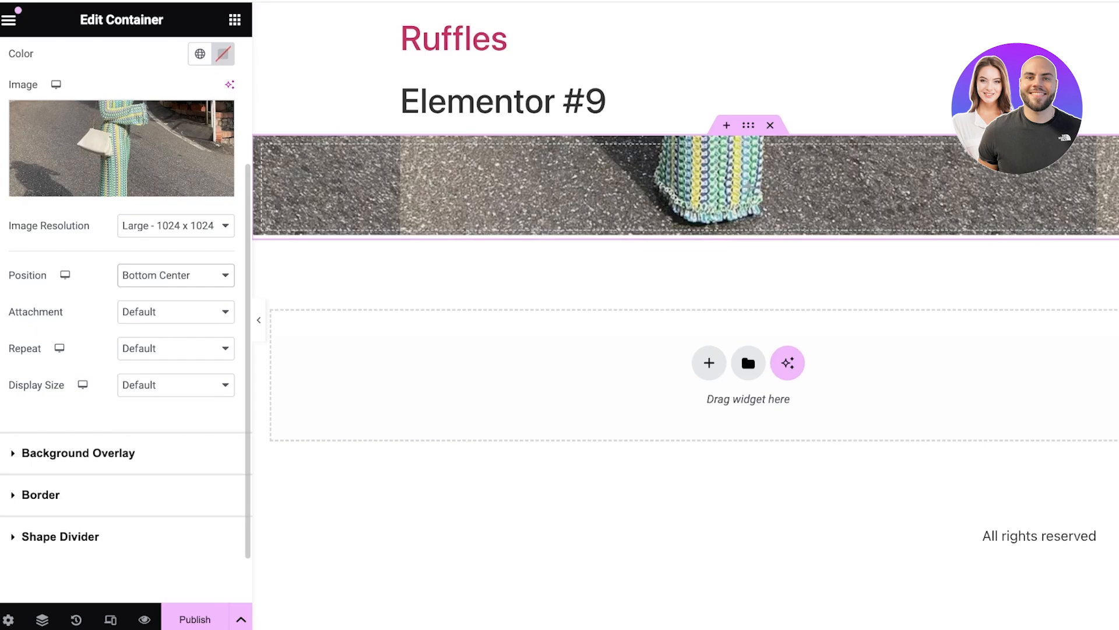
# Give the background image a Custom position of X 174 px and Y -41 px, and set its resolution to Full.
pyautogui.click(176, 275)
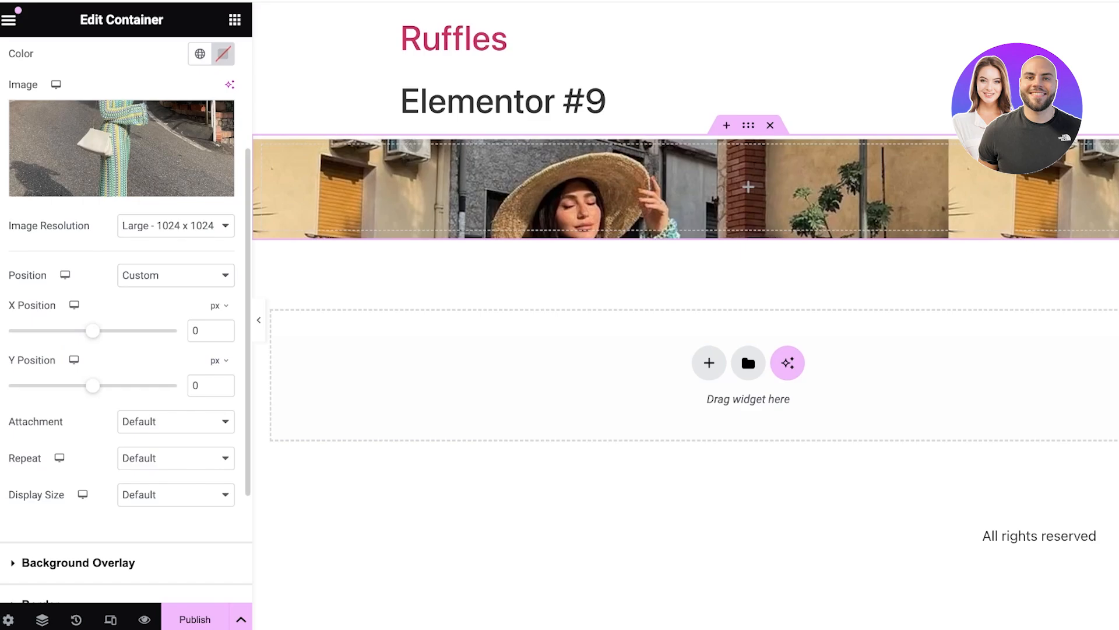
pyautogui.moveTo(93, 331)
pyautogui.mouseDown()
pyautogui.moveTo(130, 331)
pyautogui.moveTo(111, 330)
pyautogui.mouseUp()
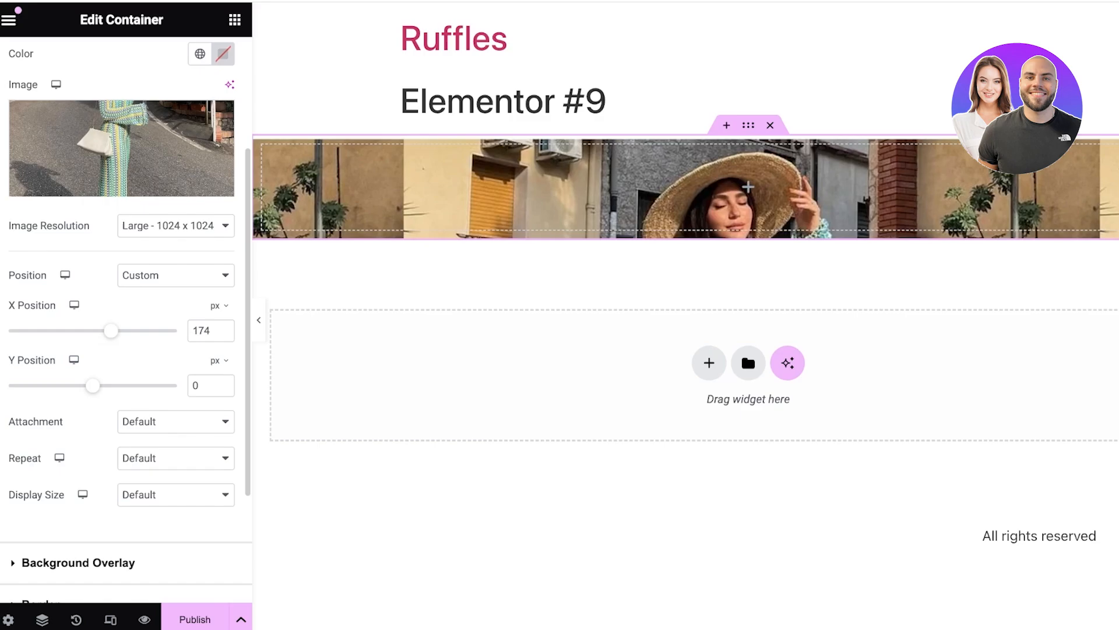
pyautogui.moveTo(92, 386)
pyautogui.mouseDown()
pyautogui.moveTo(107, 386)
pyautogui.moveTo(88, 386)
pyautogui.mouseUp()
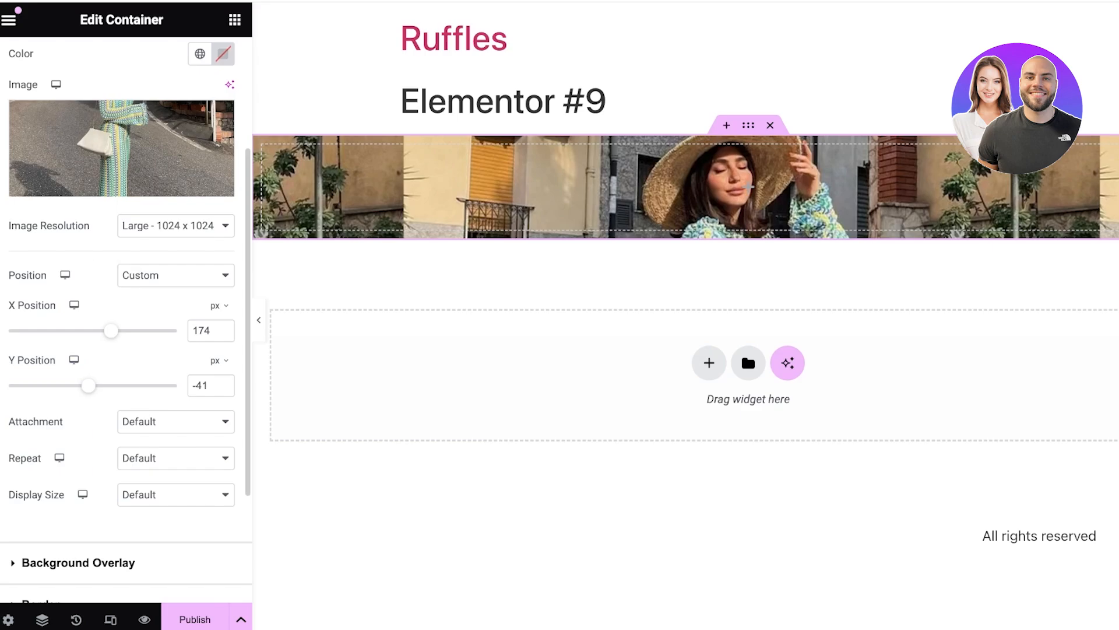
pyautogui.click(153, 285)
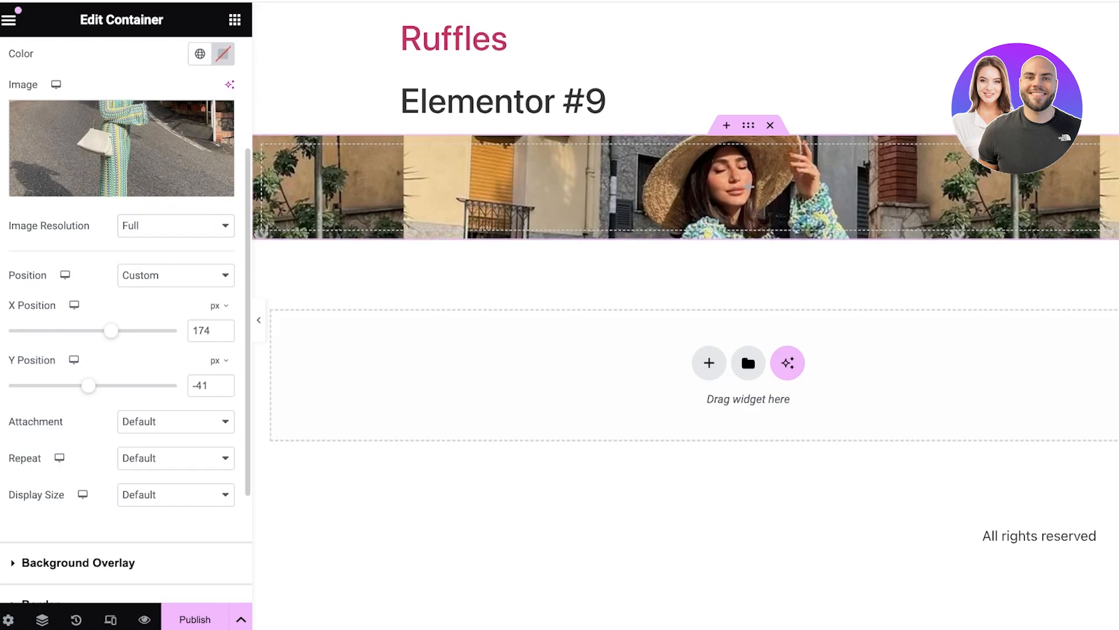
# Try a linked margin of 9 px on all sides of the container.
pyautogui.scroll(3, 153, 292)
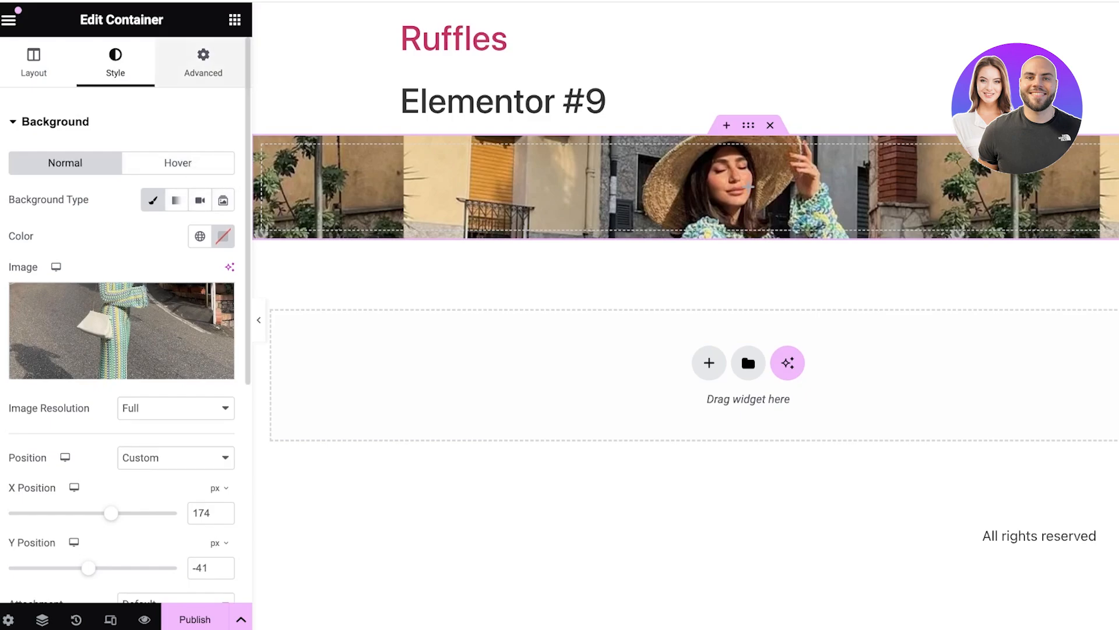
pyautogui.click(203, 63)
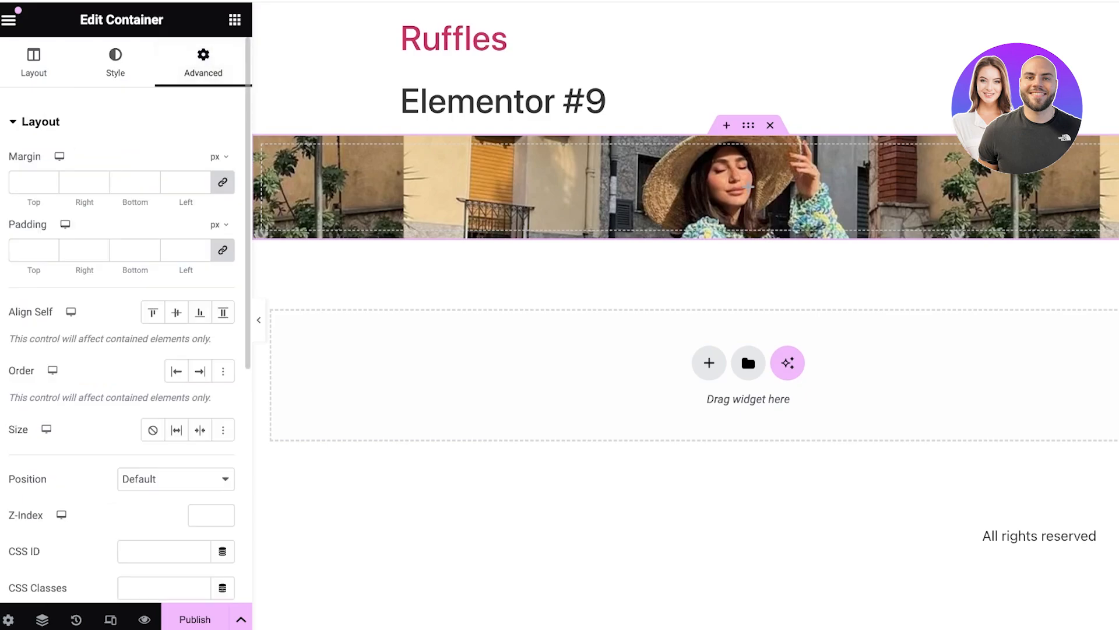
pyautogui.click(29, 183)
pyautogui.click(50, 179)
pyautogui.click(50, 179)
pyautogui.click(49, 179)
pyautogui.click(50, 179)
pyautogui.click(49, 179)
pyautogui.click(49, 179)
pyautogui.click(50, 179)
pyautogui.click(49, 179)
pyautogui.click(50, 179)
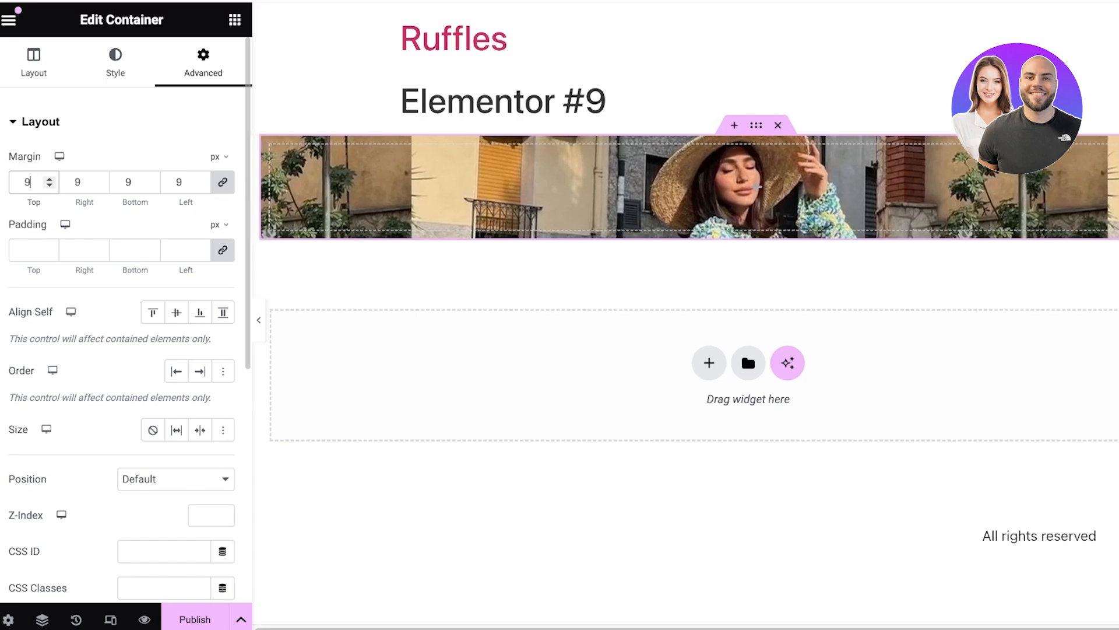
# Set the container's margin to 0 px on all sides.
pyautogui.doubleClick(28, 182)
pyautogui.write('0')
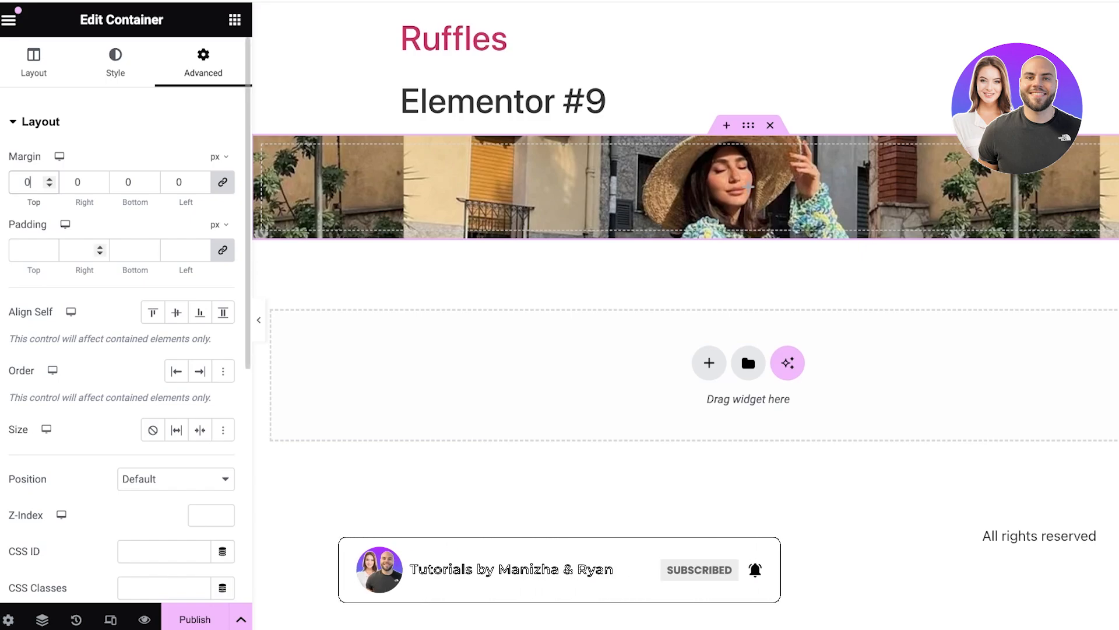
# Try linked padding of 100 px and 150 px on all sides of the container.
pyautogui.click(28, 250)
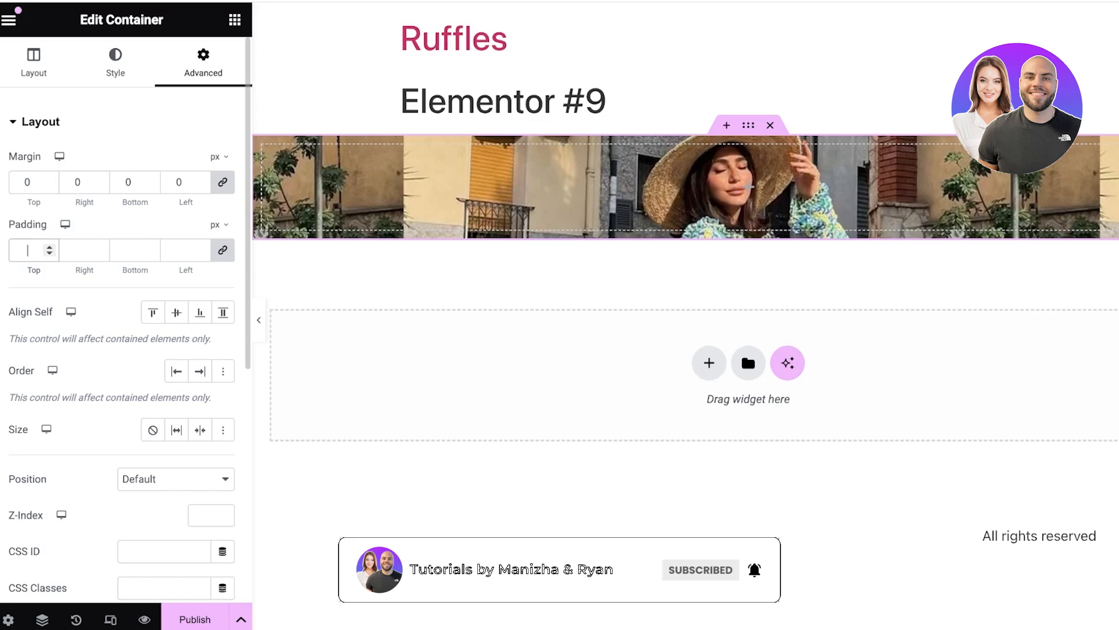
pyautogui.write('1')
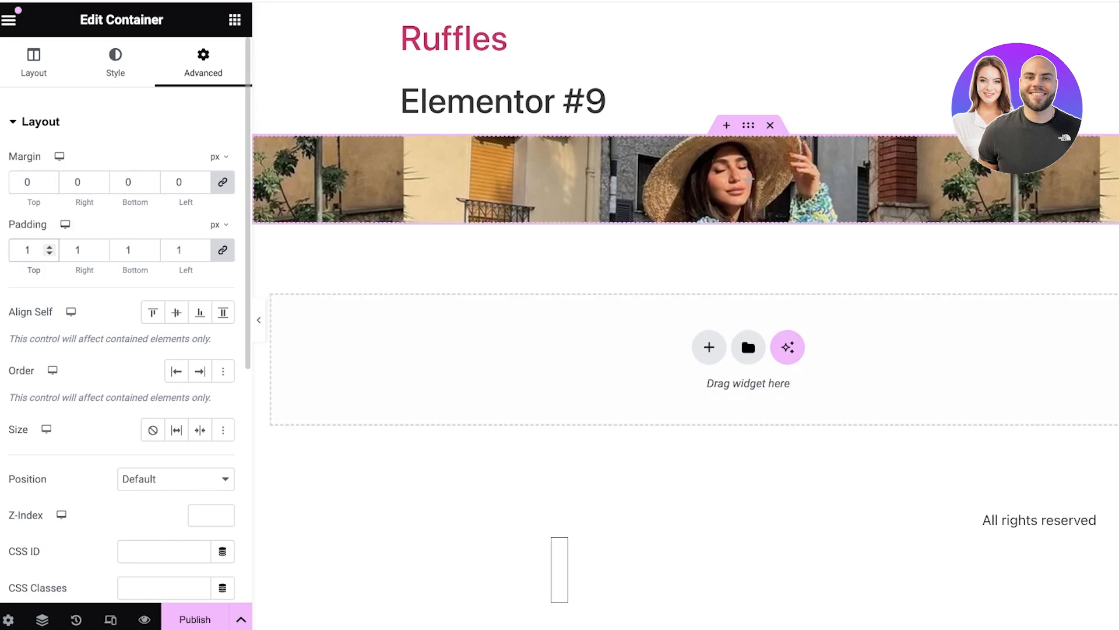
pyautogui.write('00')
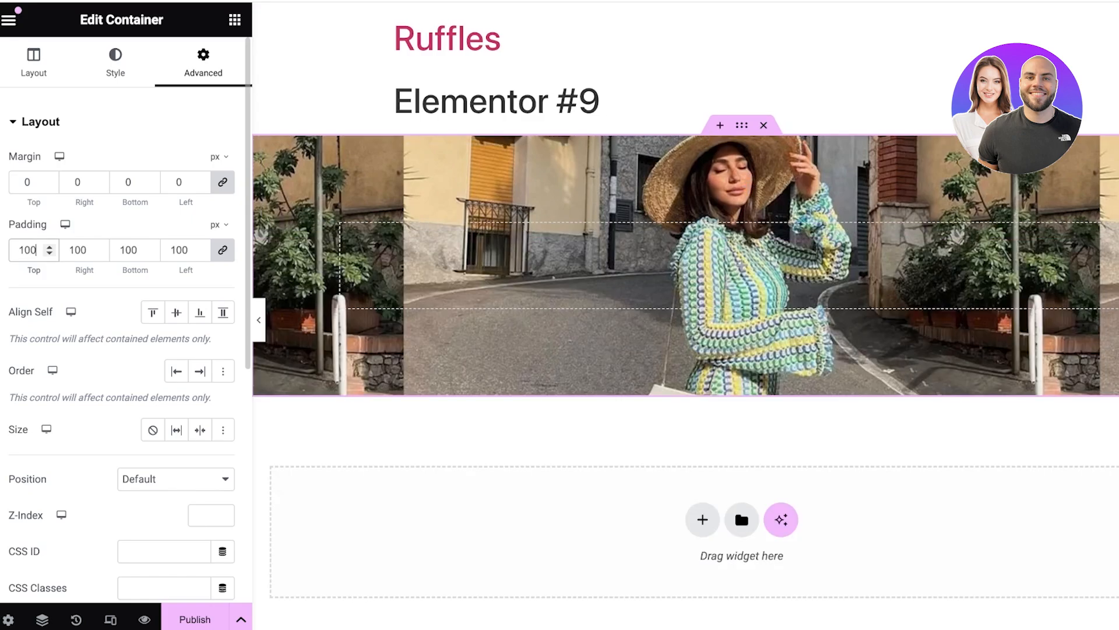
pyautogui.write('0')
pyautogui.press('BackSpace')
pyautogui.press('BackSpace')
pyautogui.press('BackSpace')
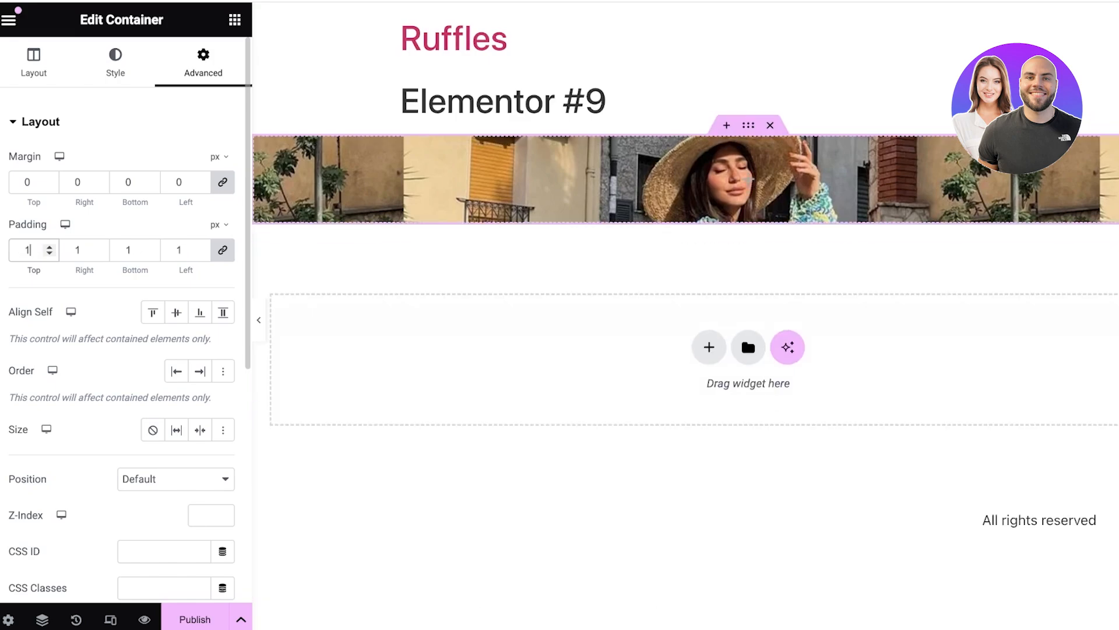
pyautogui.write('50')
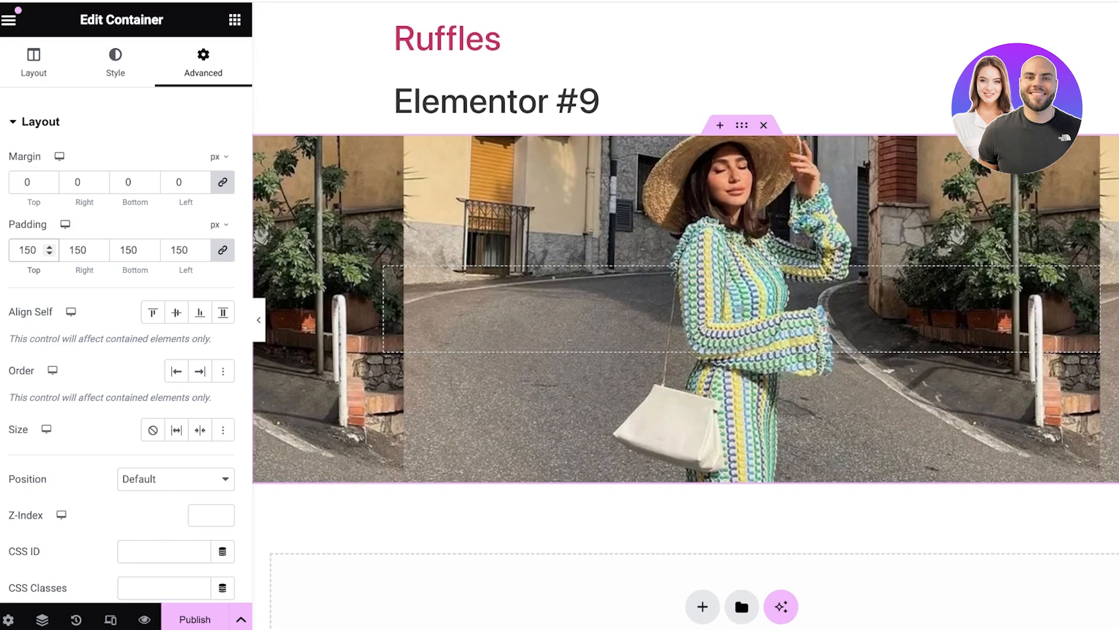
# Reduce the container's padding to 100 px on all sides.
pyautogui.press('BackSpace')
pyautogui.press('BackSpace')
pyautogui.write('00')
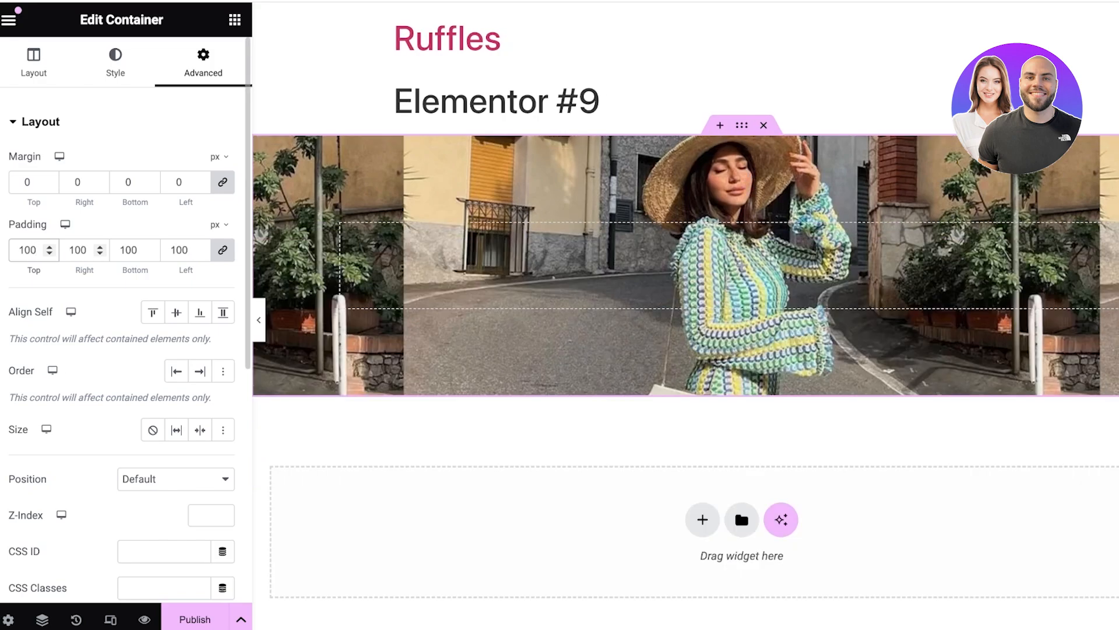
# Set the container's padding to 80 px on all sides.
pyautogui.press('BackSpace')
pyautogui.press('BackSpace')
pyautogui.press('BackSpace')
pyautogui.write('99')
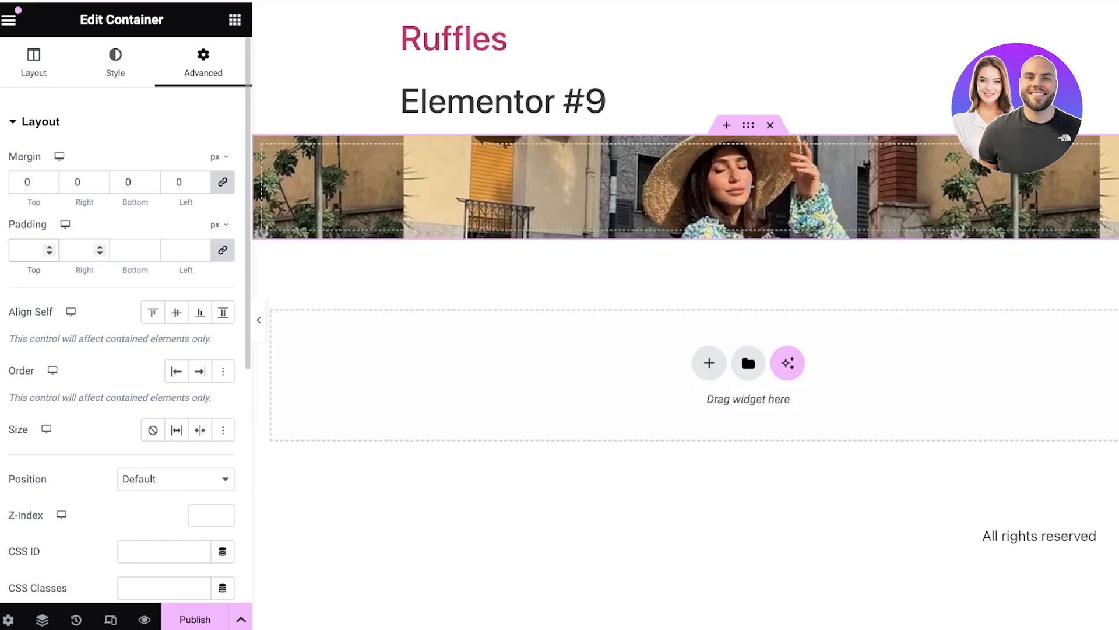
pyautogui.press('BackSpace')
pyautogui.press('BackSpace')
pyautogui.write('80')
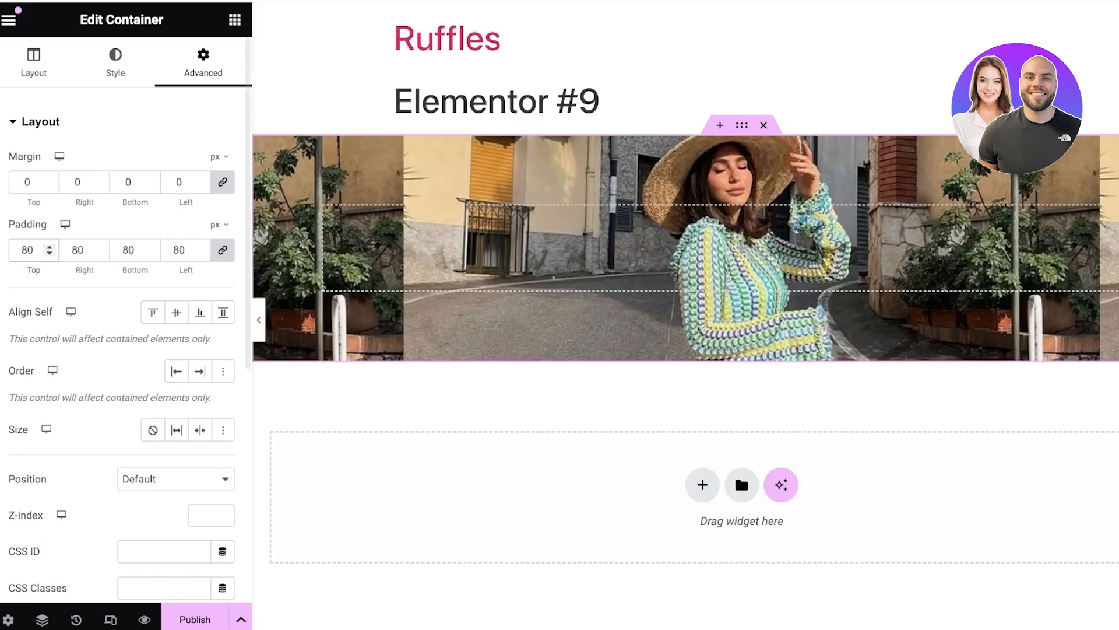
# Add a Heading widget inside the container with the background photo.
pyautogui.scroll(-7, 125, 321)
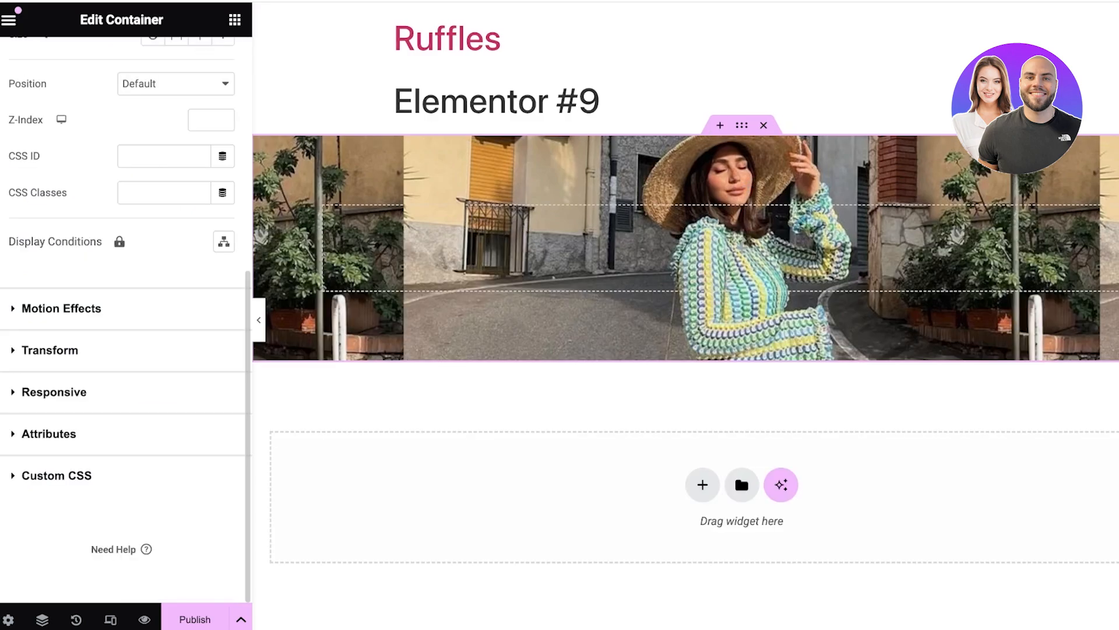
pyautogui.click(235, 19)
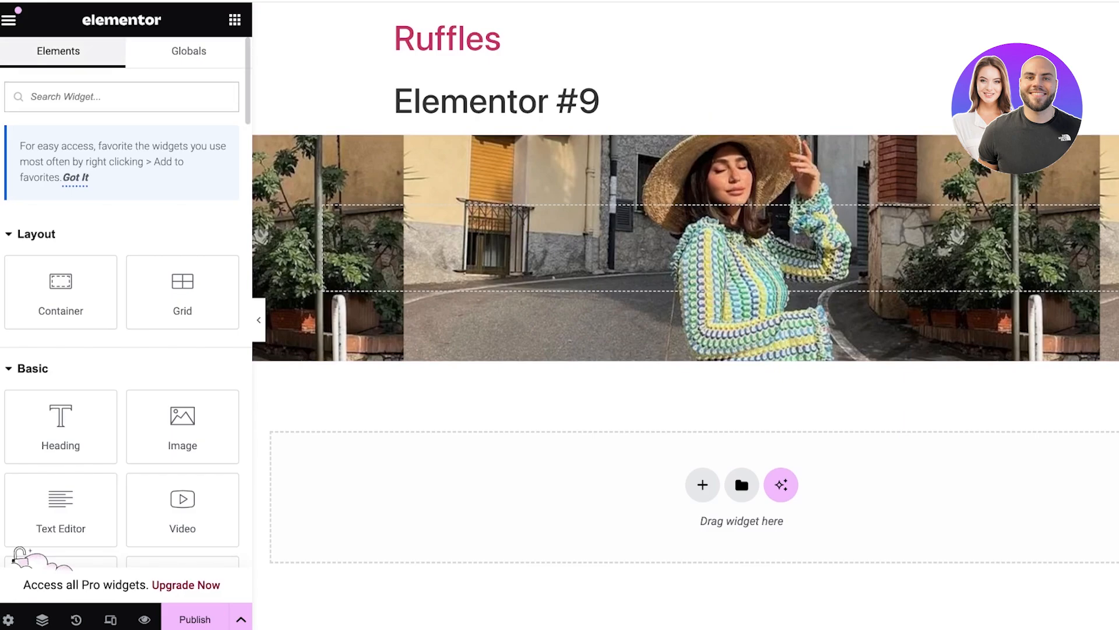
pyautogui.scroll(-1, 60, 408)
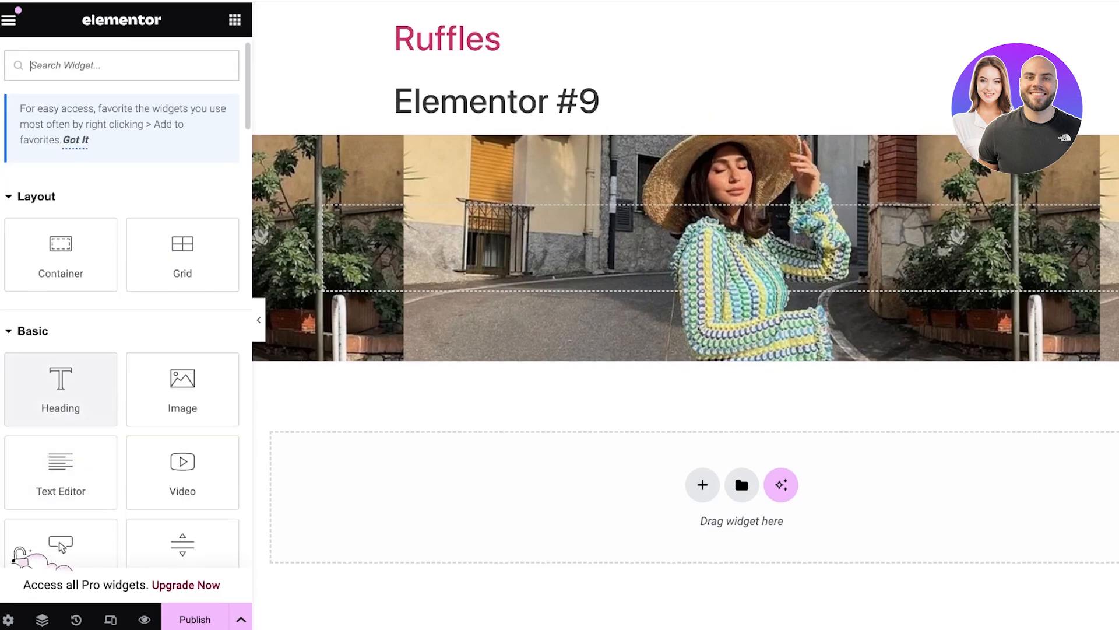
pyautogui.moveTo(60, 388); pyautogui.dragTo(525, 248)
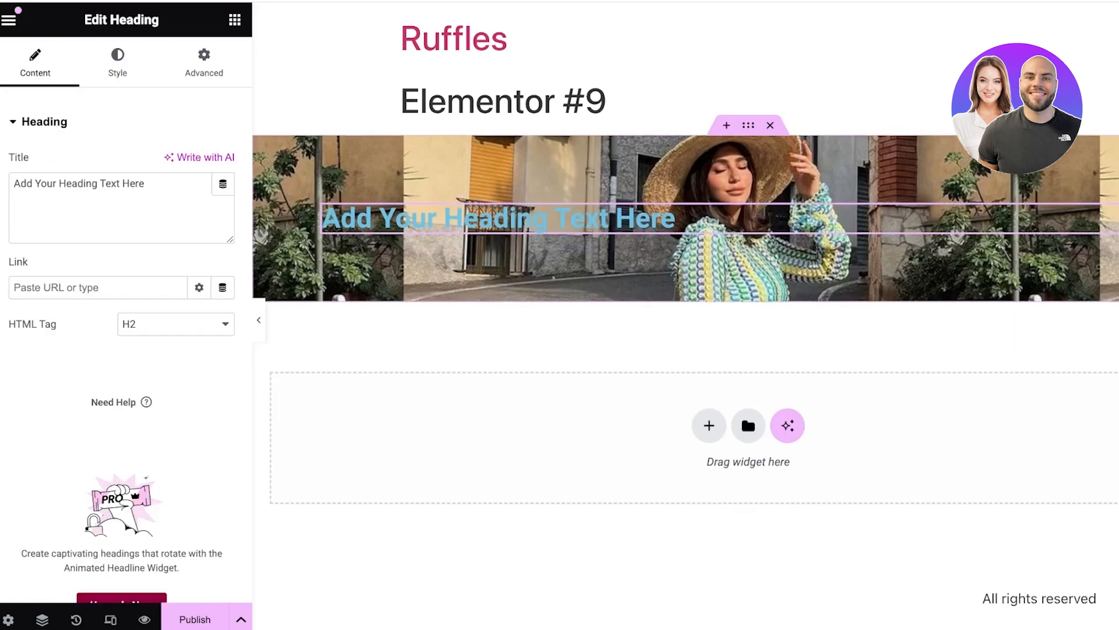
# Replace the heading's placeholder title with "SUMMER DRESSES FOR THE WIN".
pyautogui.tripleClick(524, 219)
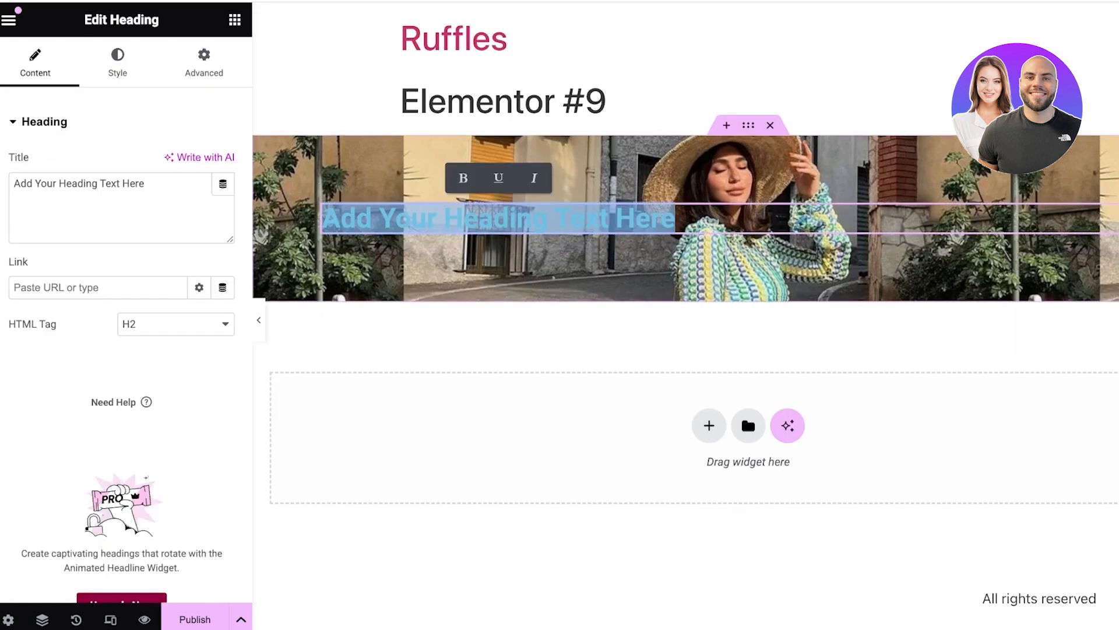
pyautogui.tripleClick(80, 184)
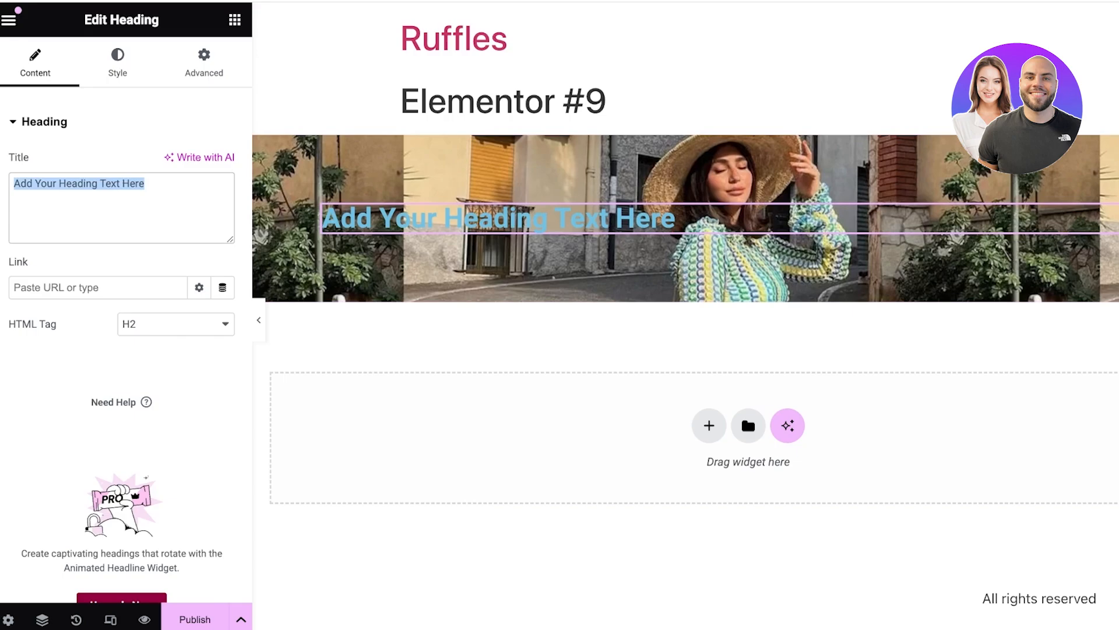
pyautogui.click(79, 287)
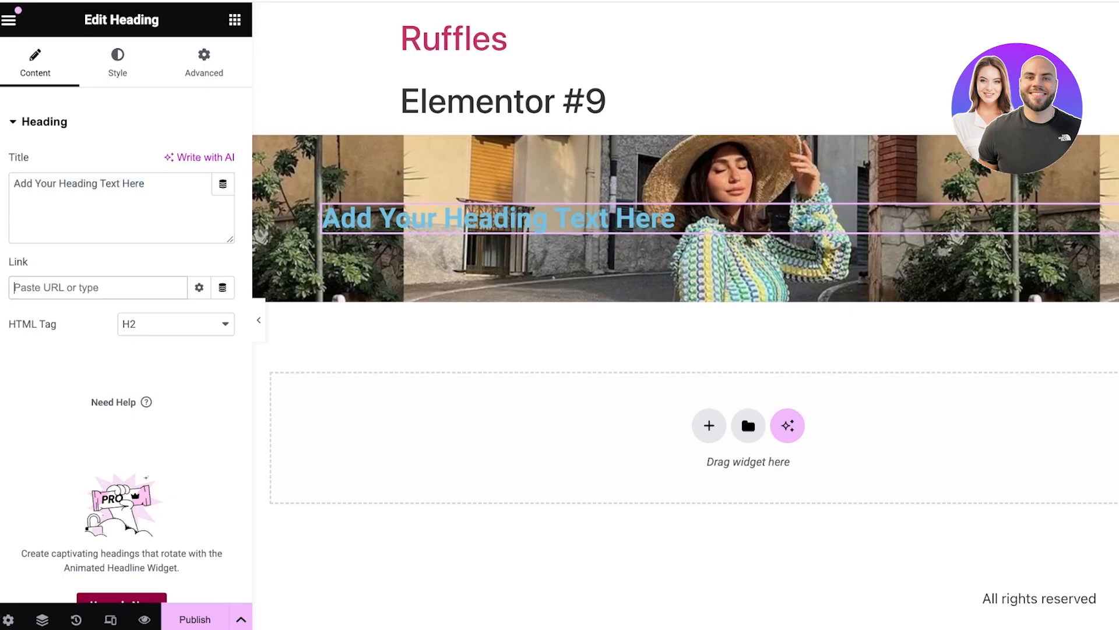
pyautogui.moveTo(148, 185); pyautogui.dragTo(13, 184)
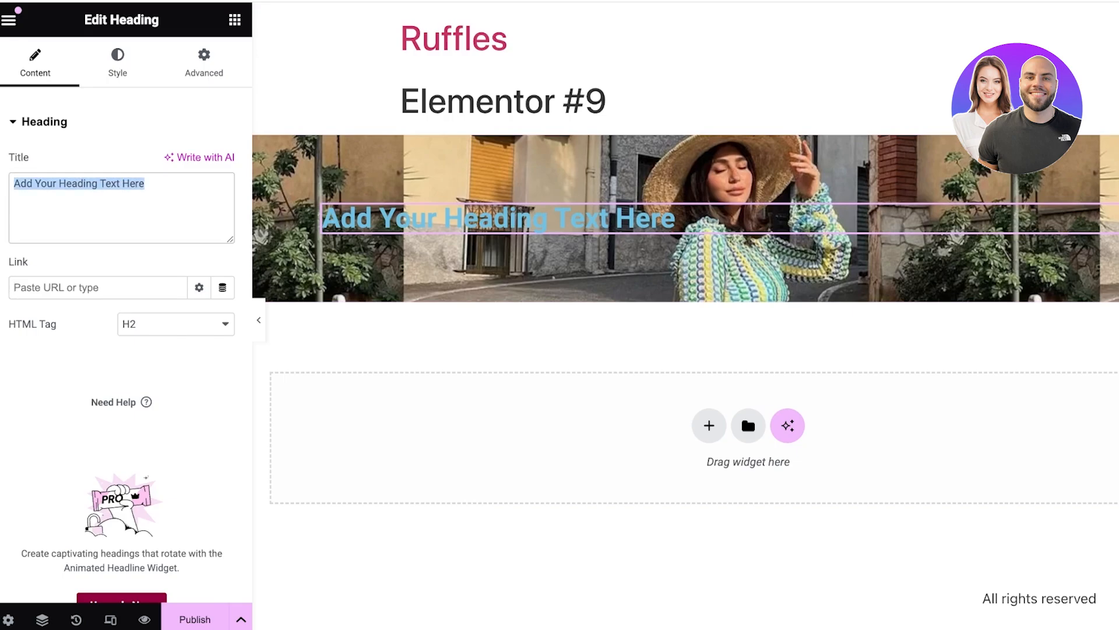
pyautogui.write('SUMMER DRES')
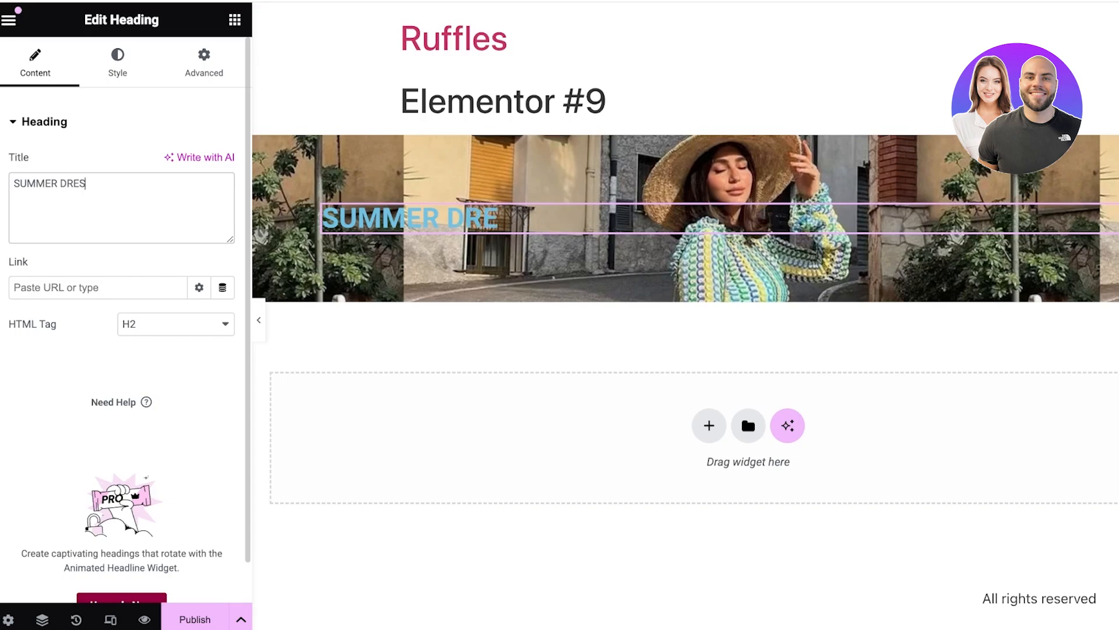
pyautogui.write('SES FOR THE WIN')
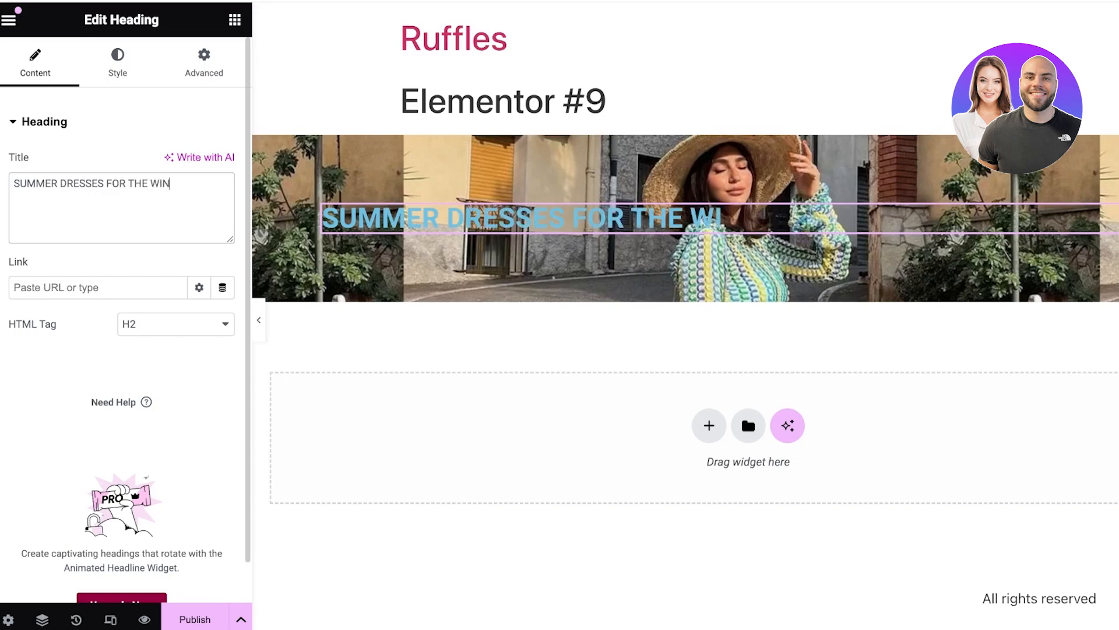
pyautogui.click(117, 261)
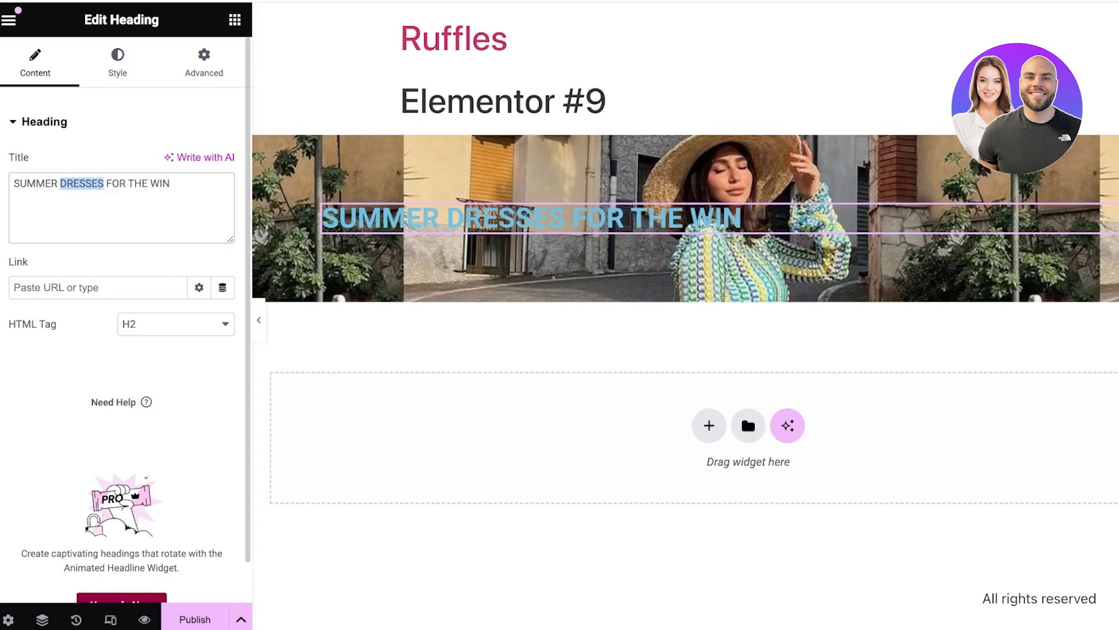
pyautogui.tripleClick(82, 184)
pyautogui.click(116, 260)
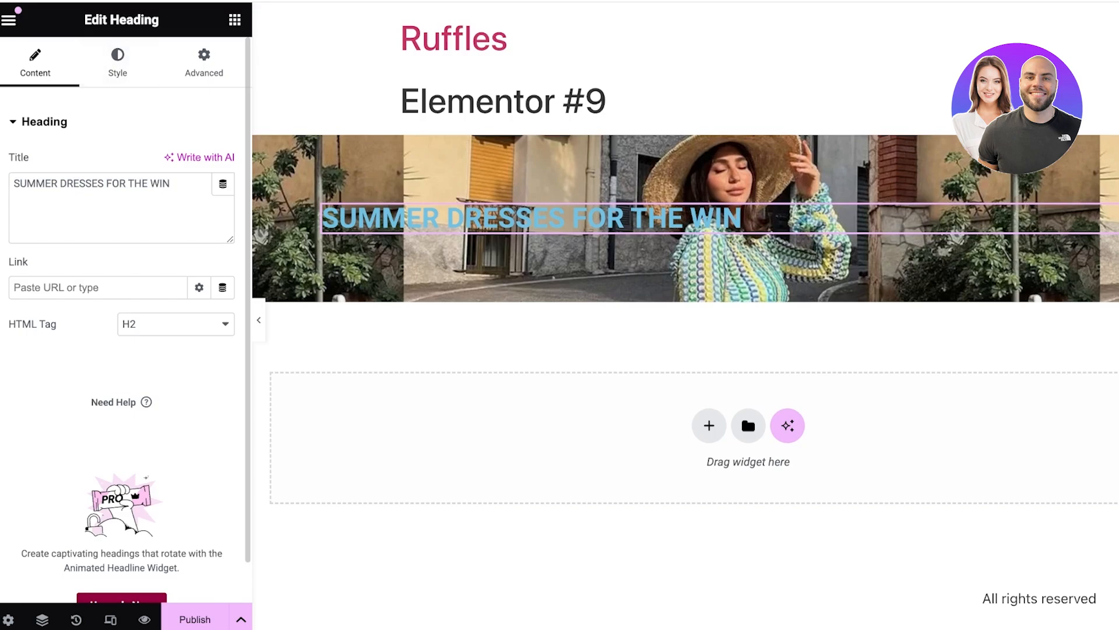
# Center the heading and set its text color to white, #FFFFFF.
pyautogui.click(117, 63)
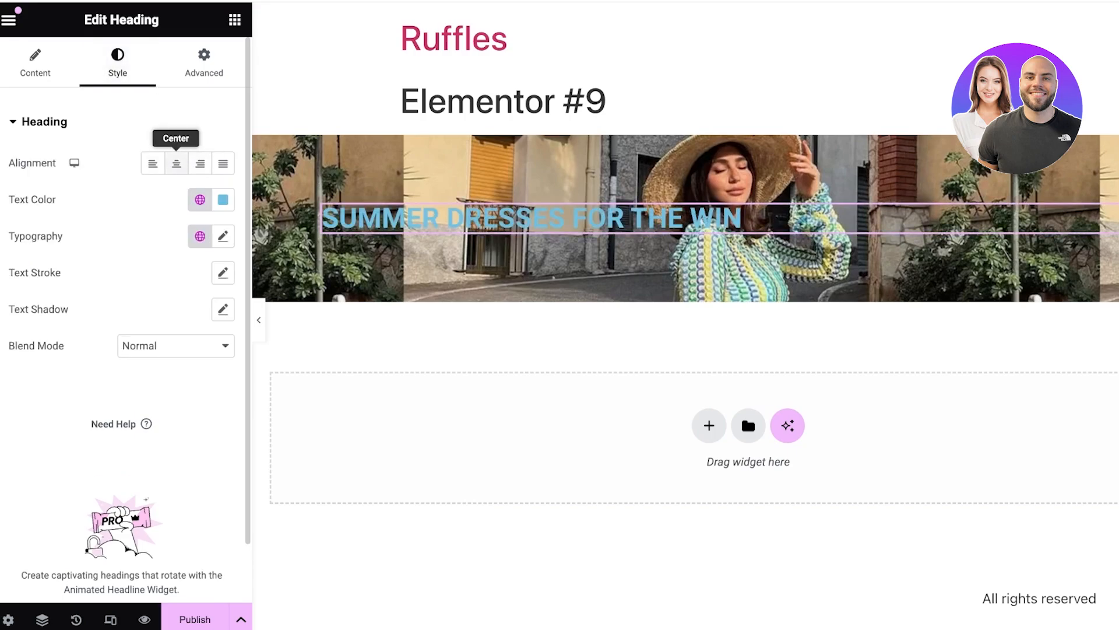
pyautogui.click(176, 163)
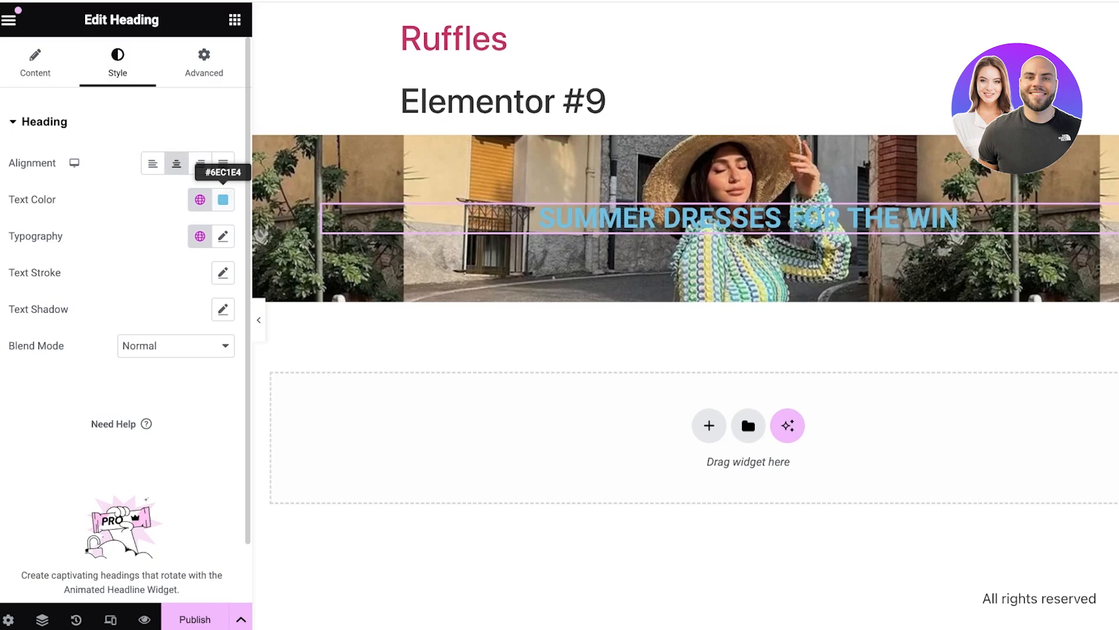
pyautogui.click(223, 199)
pyautogui.write('#FFFFFF')
pyautogui.press('Return')
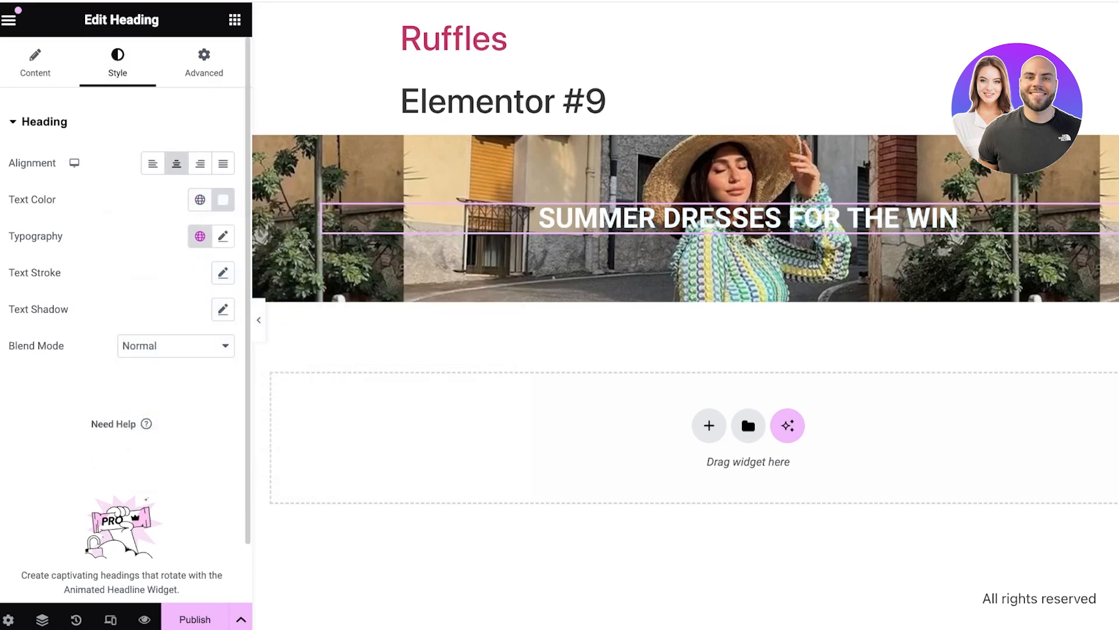
# Give the heading a text shadow with a blur of 91 and a horizontal offset in the positive direction.
pyautogui.click(223, 309)
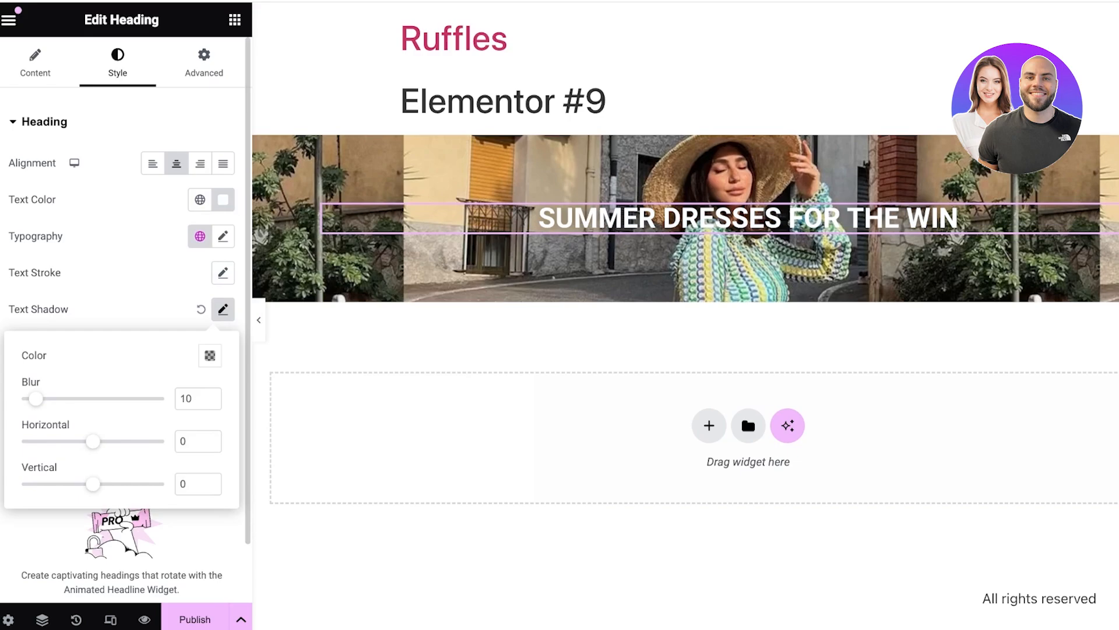
pyautogui.moveTo(35, 399); pyautogui.dragTo(152, 398)
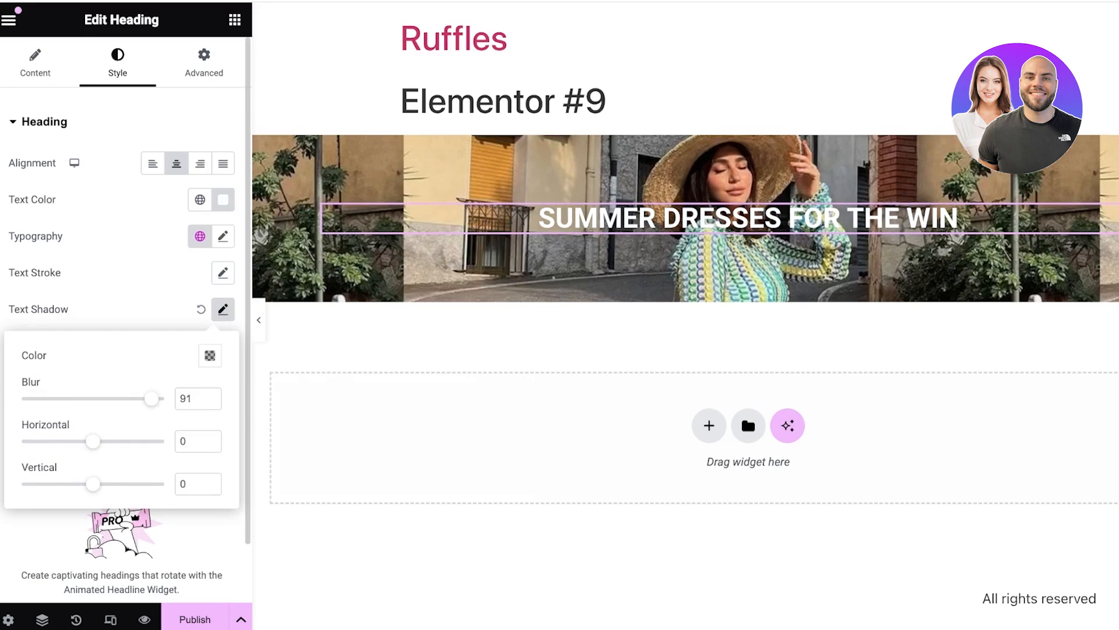
pyautogui.moveTo(92, 441); pyautogui.dragTo(164, 440)
pyautogui.click(223, 309)
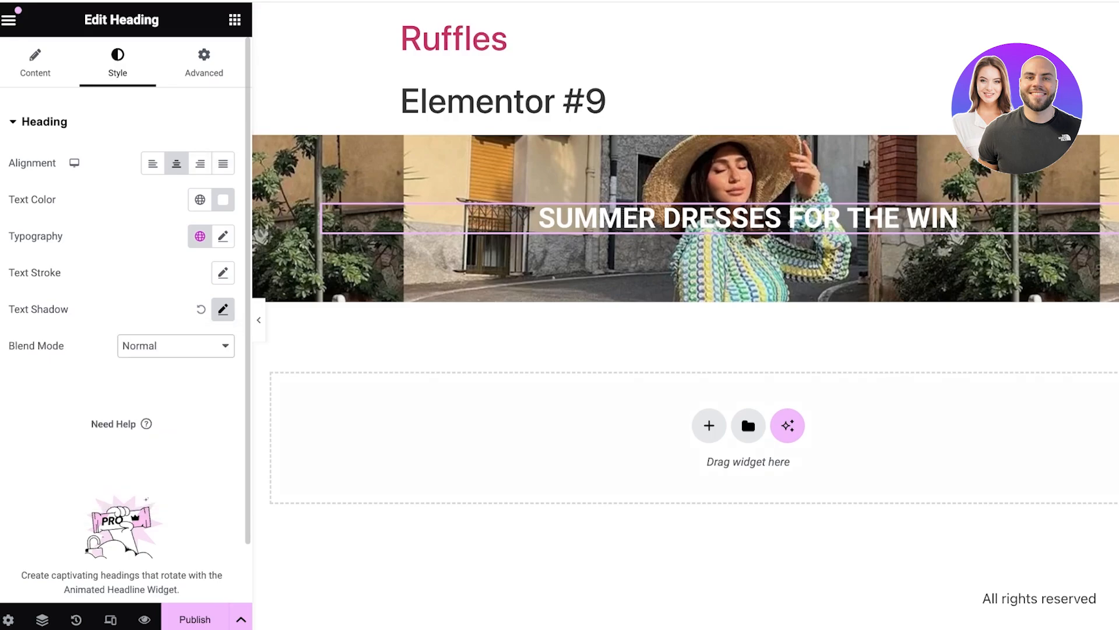
# Try blend modes such as Color Dodge and Darken on the heading and settle on Overlay.
pyautogui.click(156, 401)
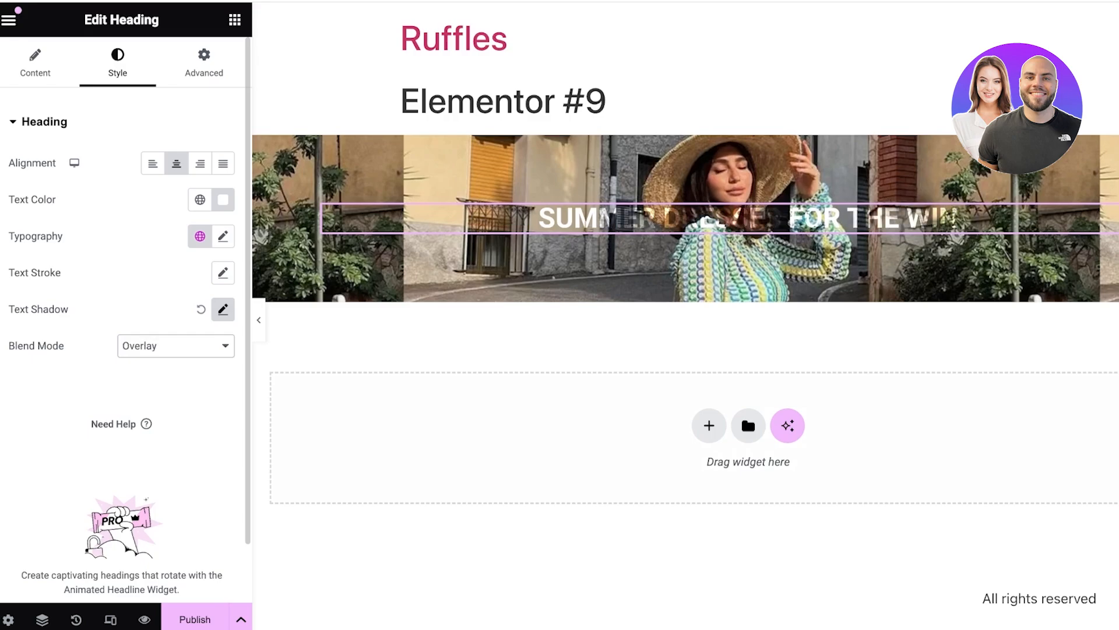
pyautogui.click(156, 383)
pyautogui.click(157, 364)
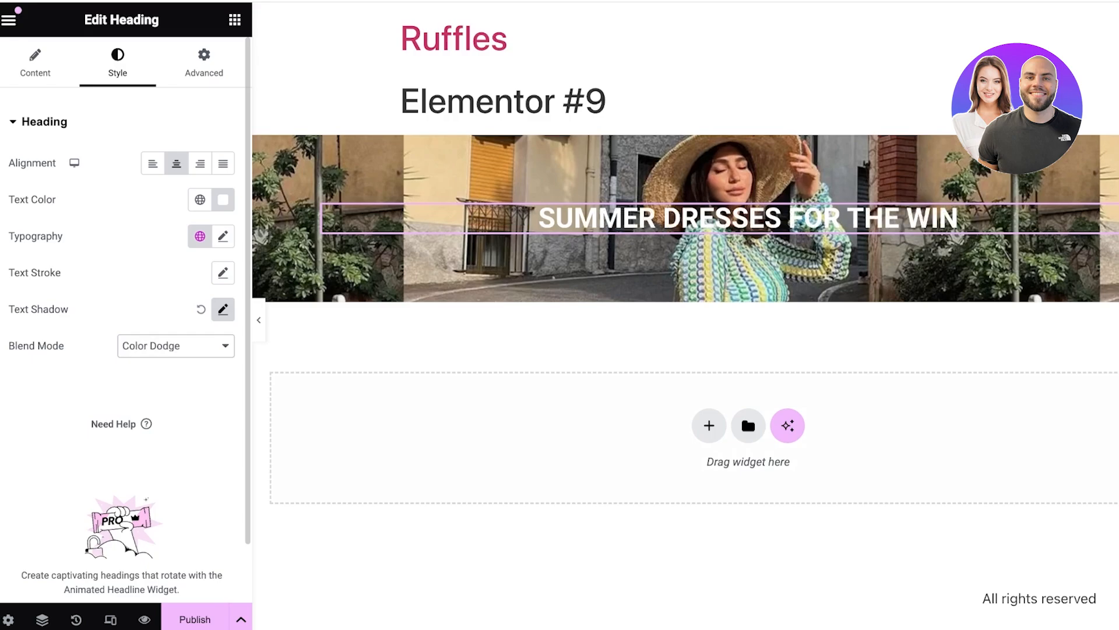
pyautogui.click(156, 272)
pyautogui.click(156, 309)
pyautogui.click(156, 383)
pyautogui.click(157, 383)
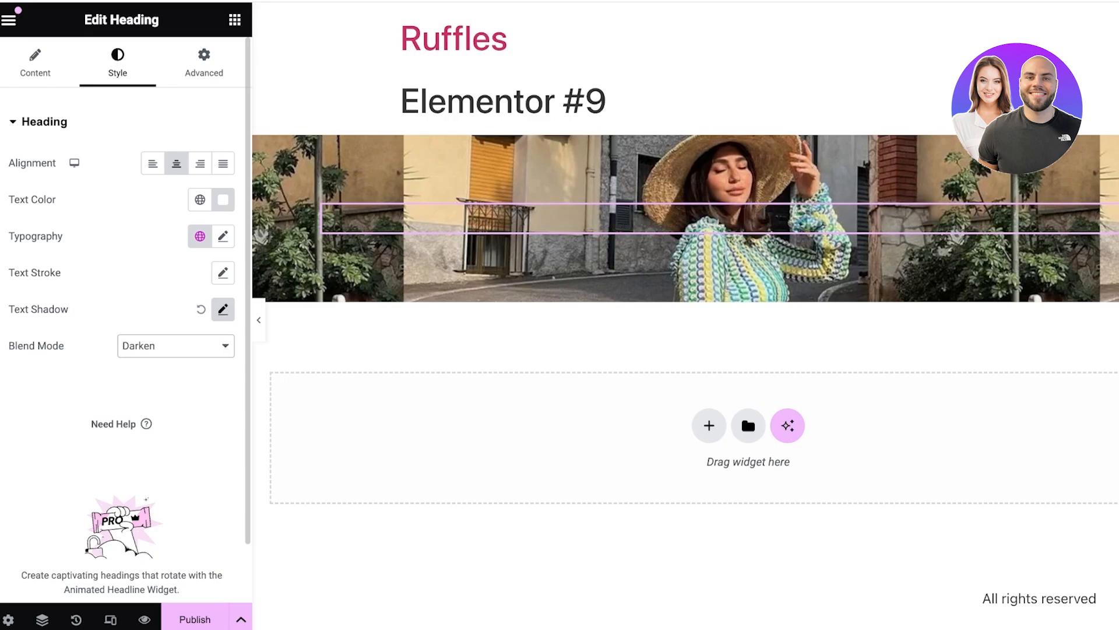
pyautogui.click(156, 327)
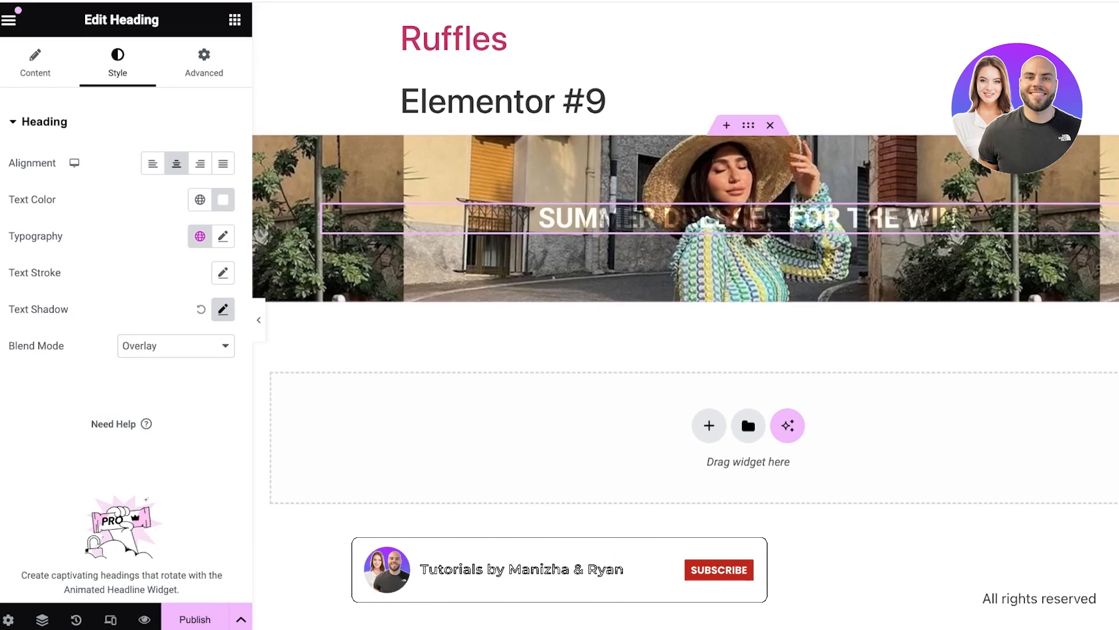
pyautogui.click(700, 337)
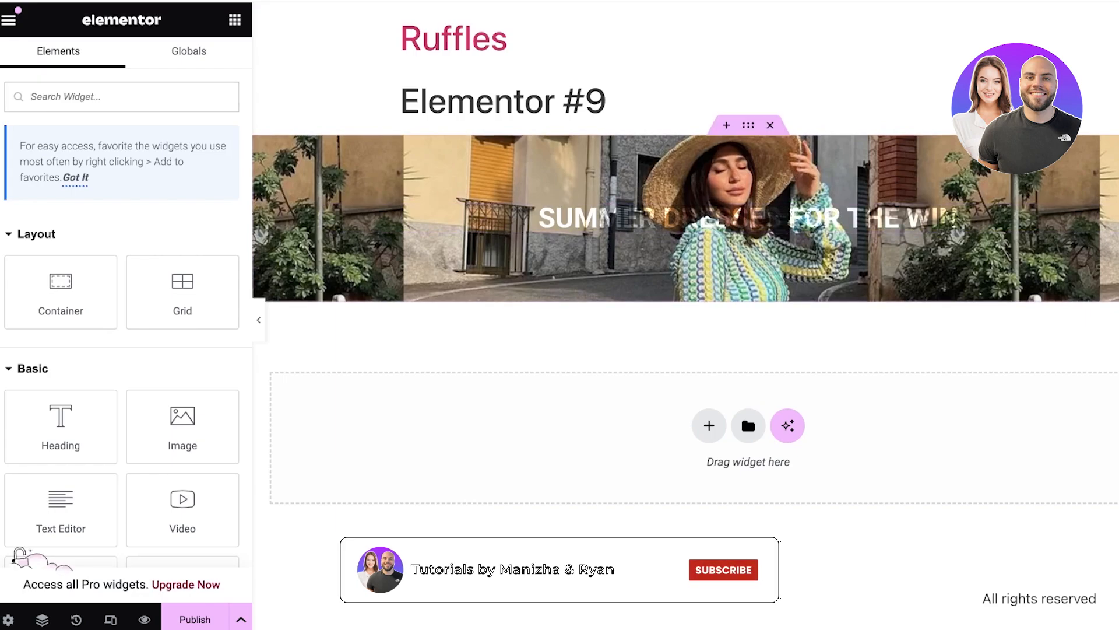
# Set the opacity of the container's background overlay to 0.06.
pyautogui.click(749, 125)
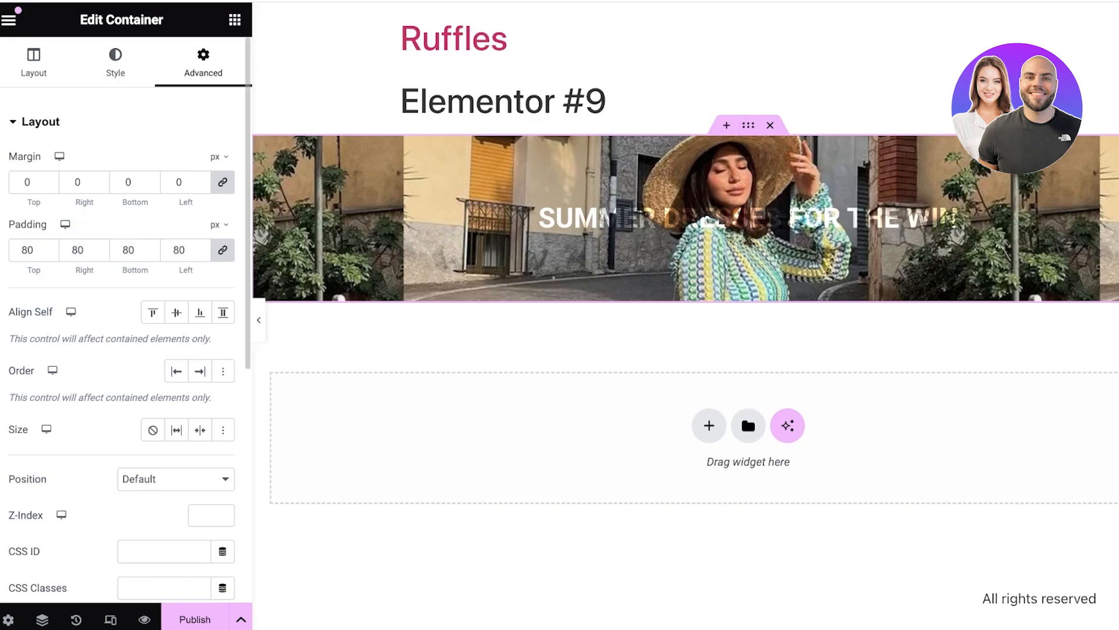
pyautogui.click(34, 63)
pyautogui.click(115, 62)
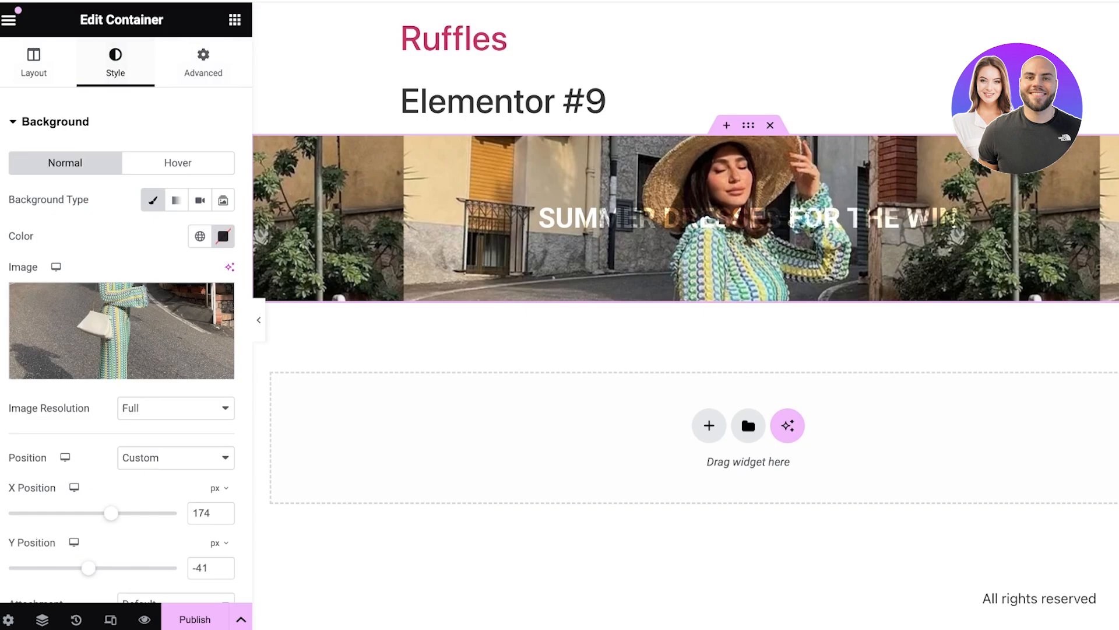
pyautogui.scroll(-1, 122, 327)
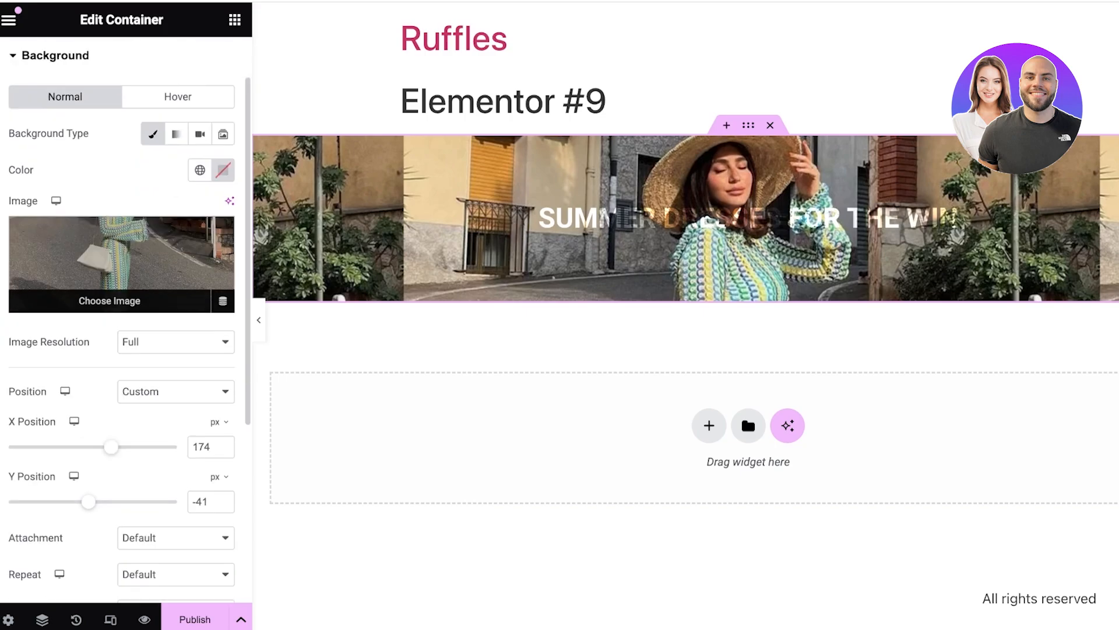
pyautogui.scroll(-5, 122, 374)
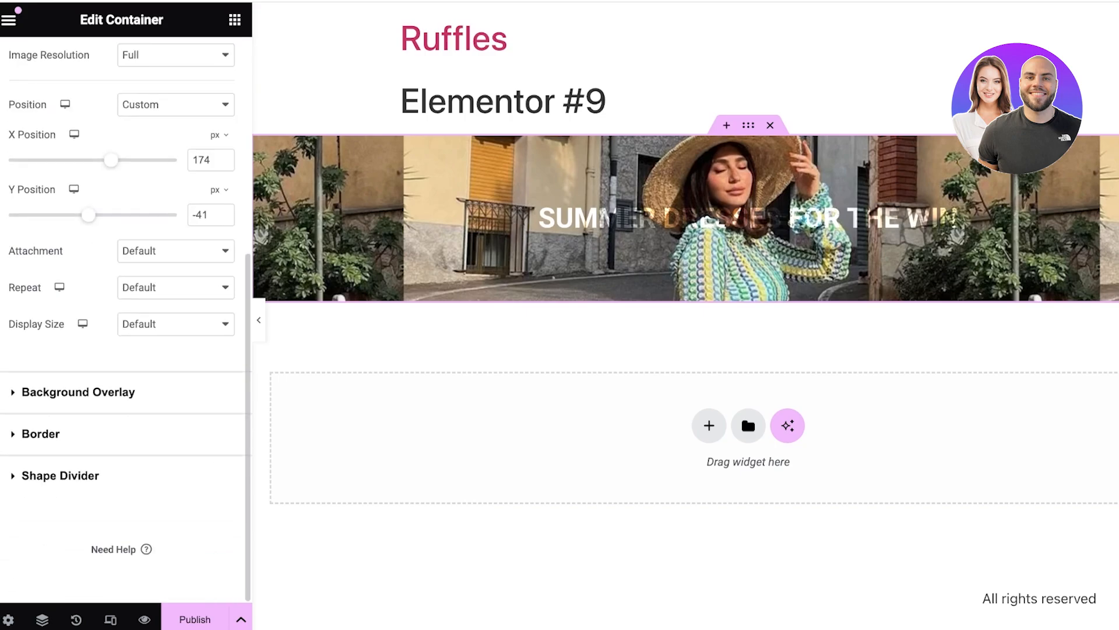
pyautogui.click(78, 391)
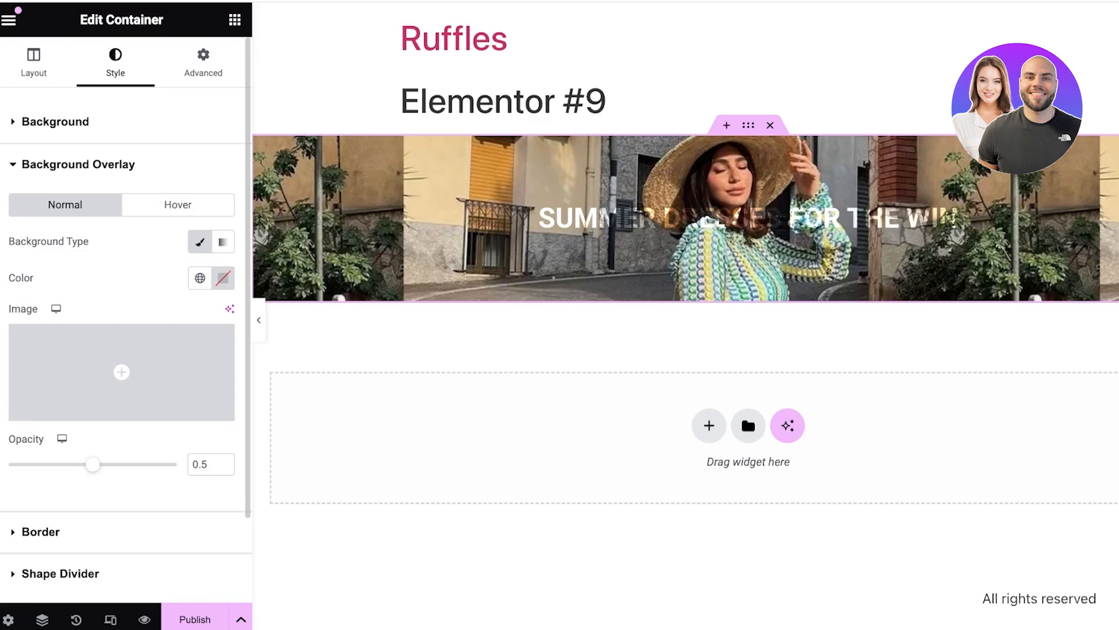
pyautogui.moveTo(93, 464); pyautogui.dragTo(19, 464)
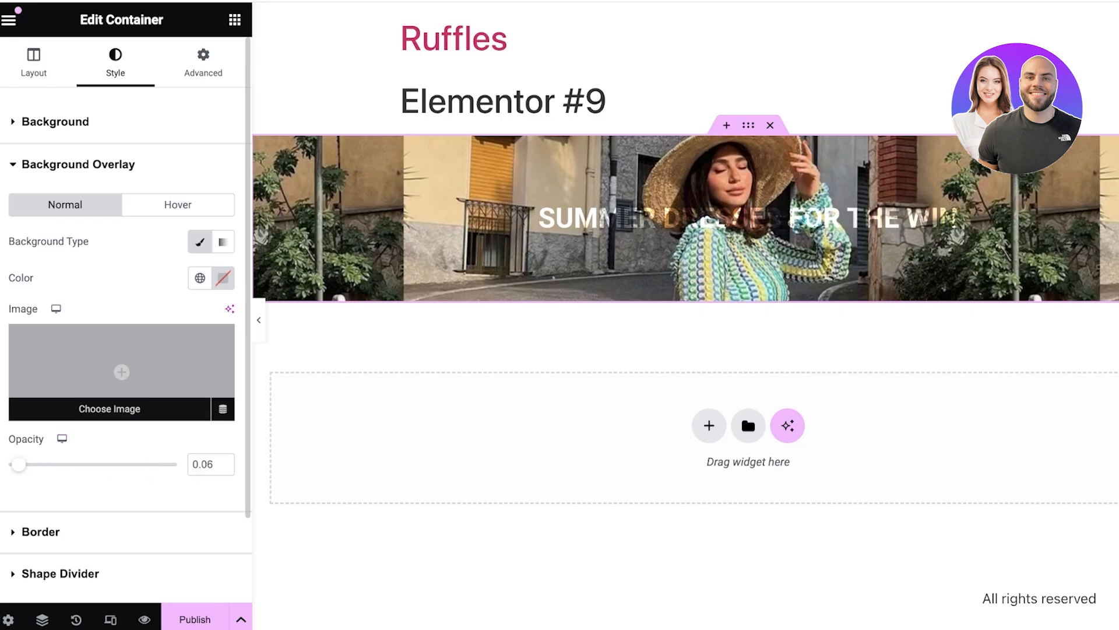
pyautogui.doubleClick(202, 465)
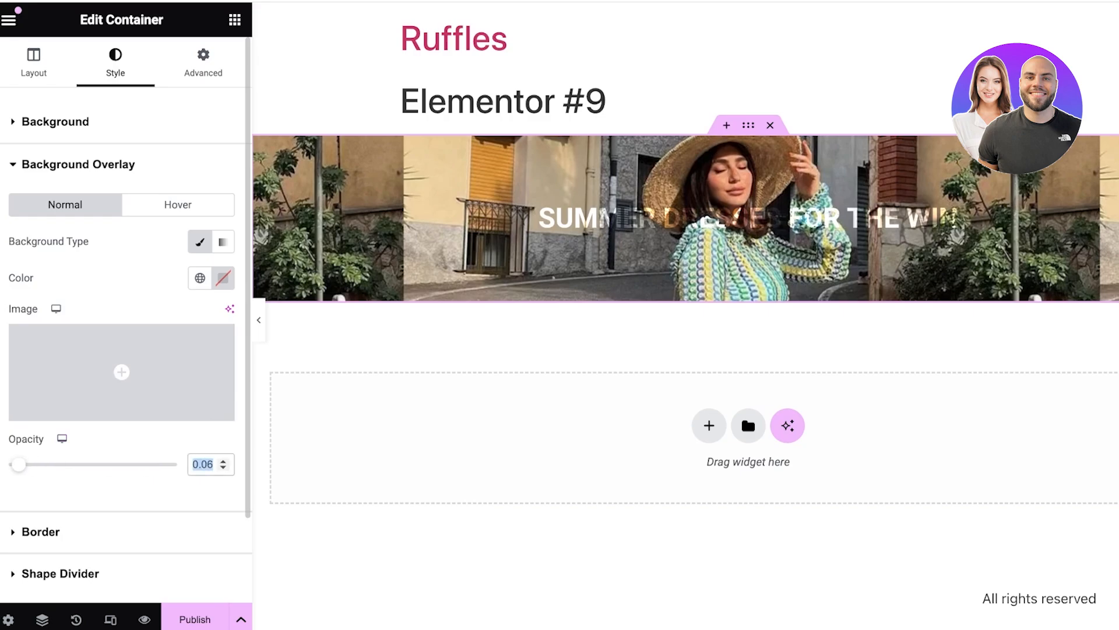
# Review the heading's style settings and the container's background overlay and border settings.
pyautogui.click(748, 218)
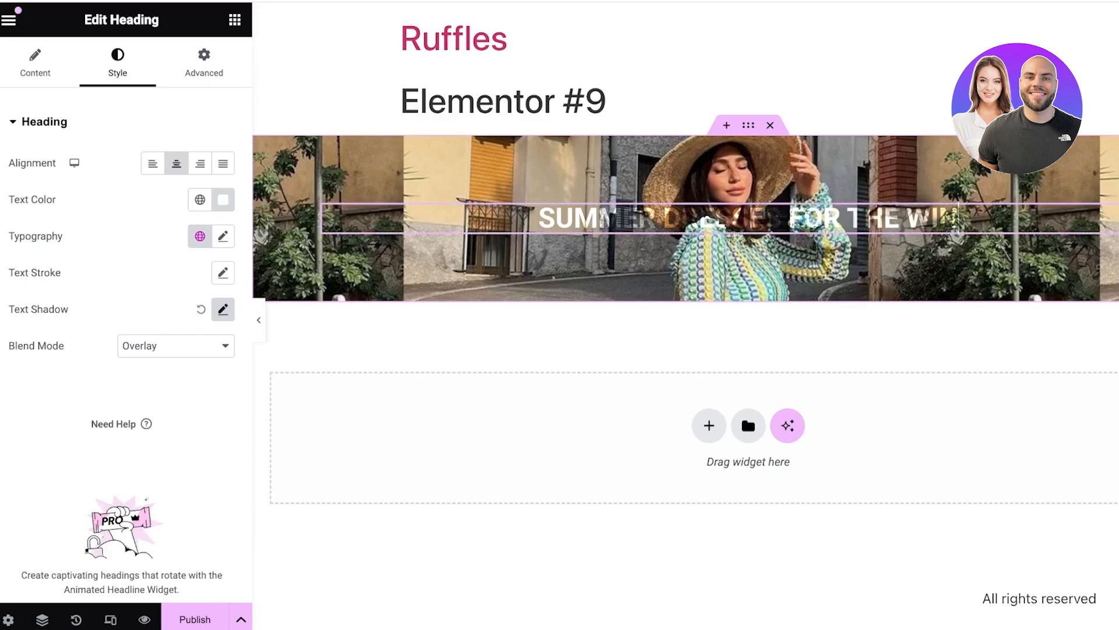
pyautogui.click(748, 125)
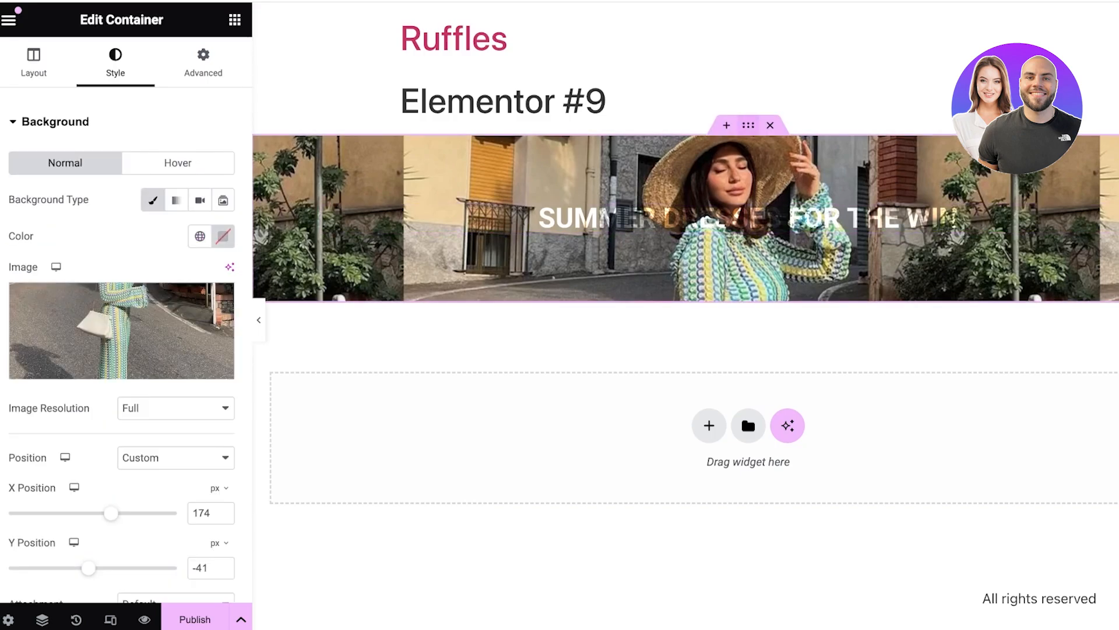
pyautogui.scroll(-6, 123, 327)
pyautogui.click(78, 392)
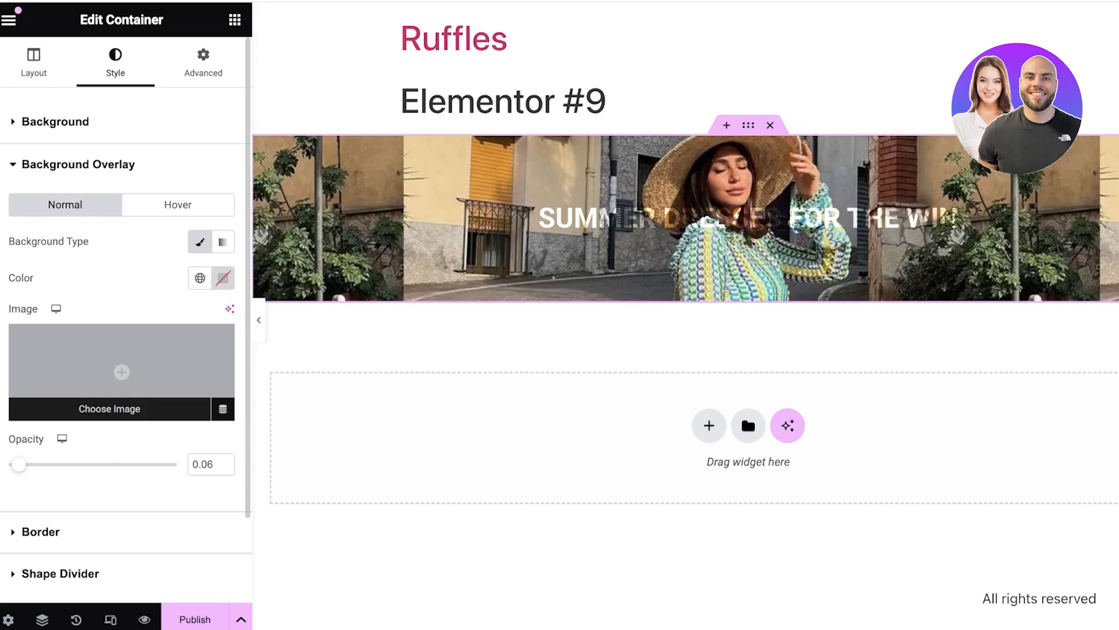
pyautogui.click(41, 432)
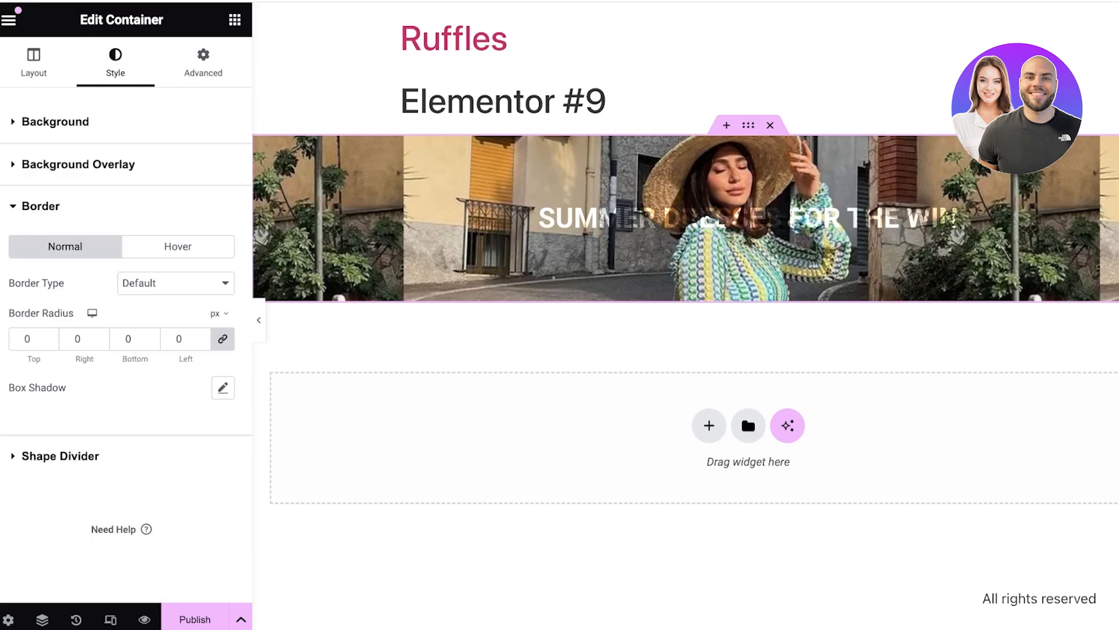
pyautogui.click(78, 164)
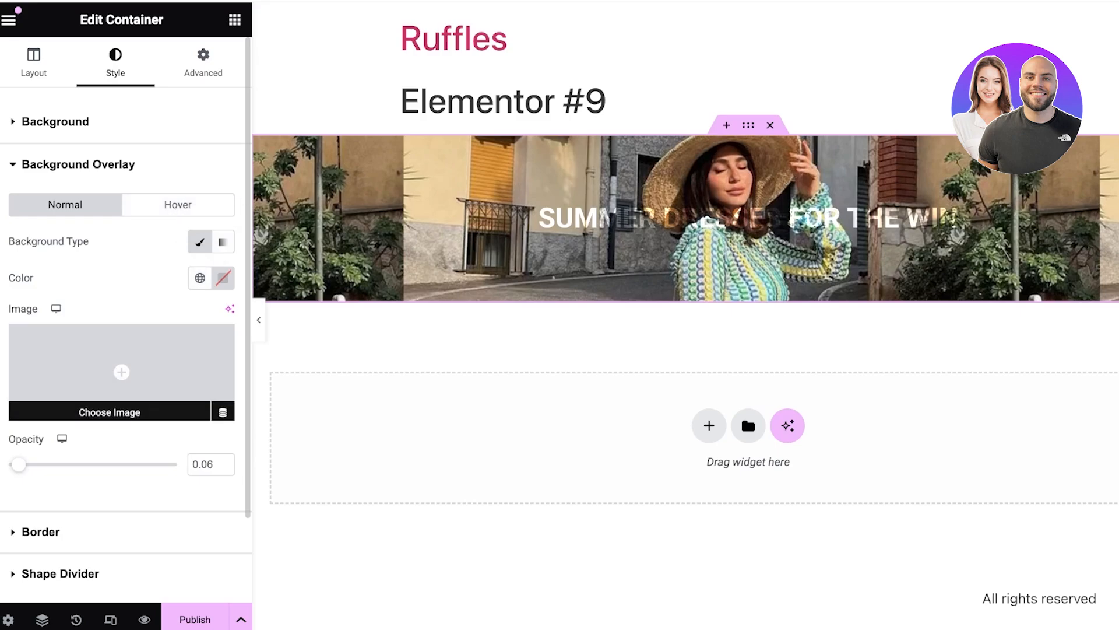
# Select the heading over the background photo and change its blend mode to Screen.
pyautogui.click(204, 62)
pyautogui.click(956, 219)
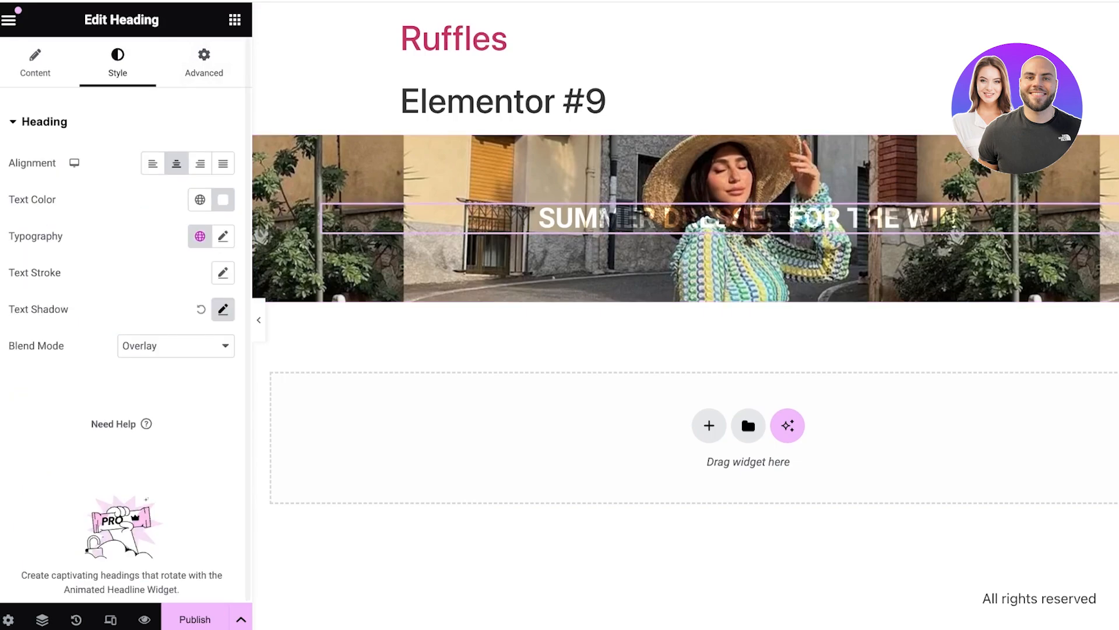
pyautogui.press('Up')
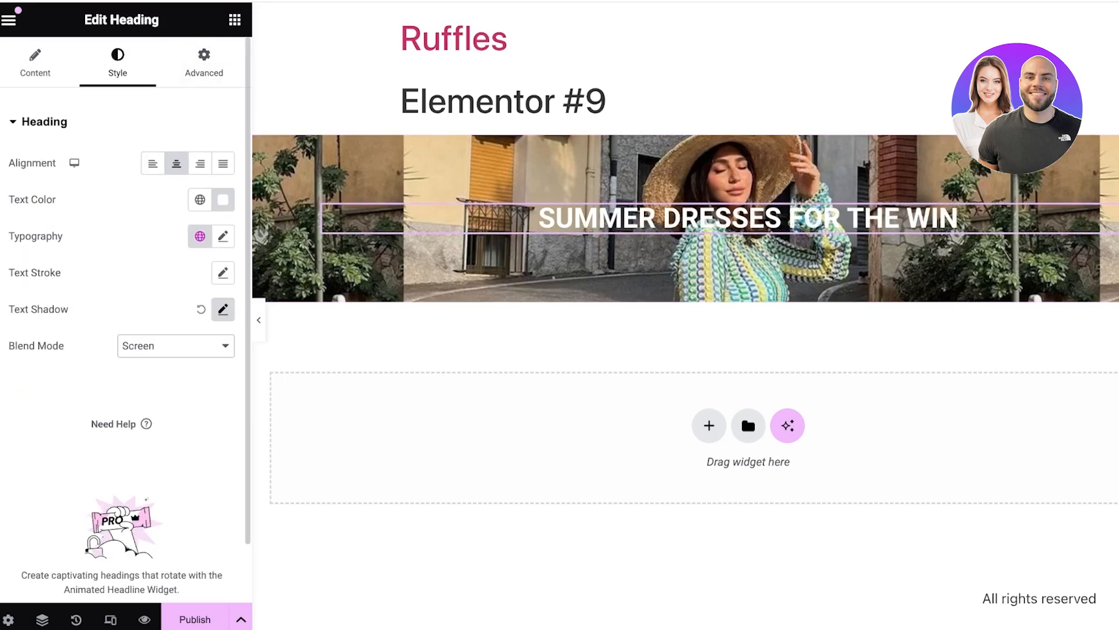
# Try padding of 70 and 50 px around the heading and settle on 40 px on all sides.
pyautogui.click(204, 62)
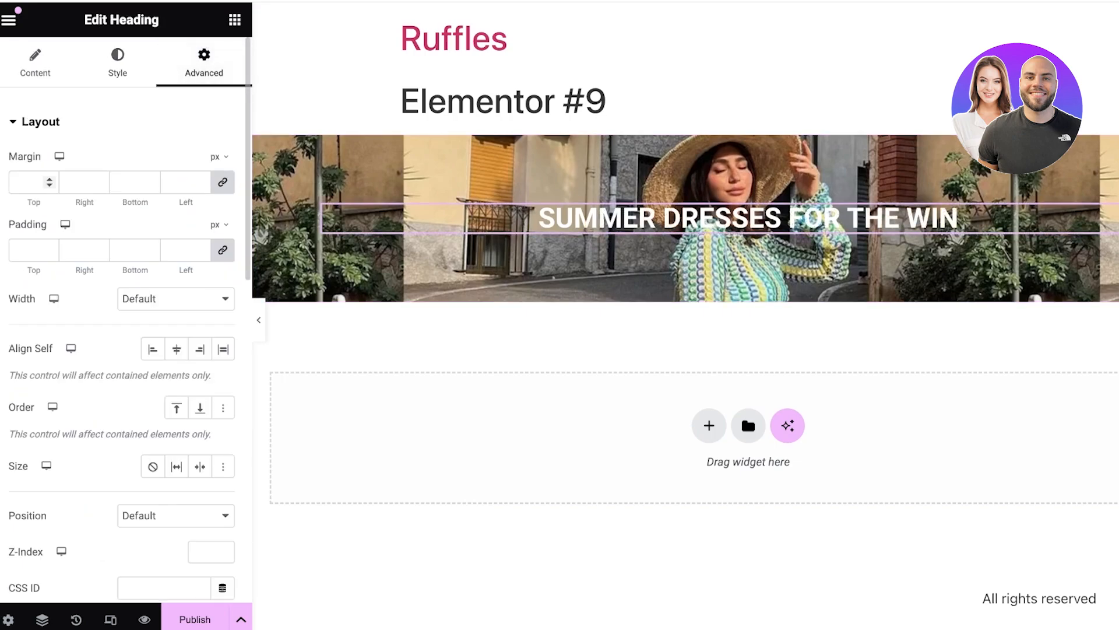
pyautogui.click(28, 250)
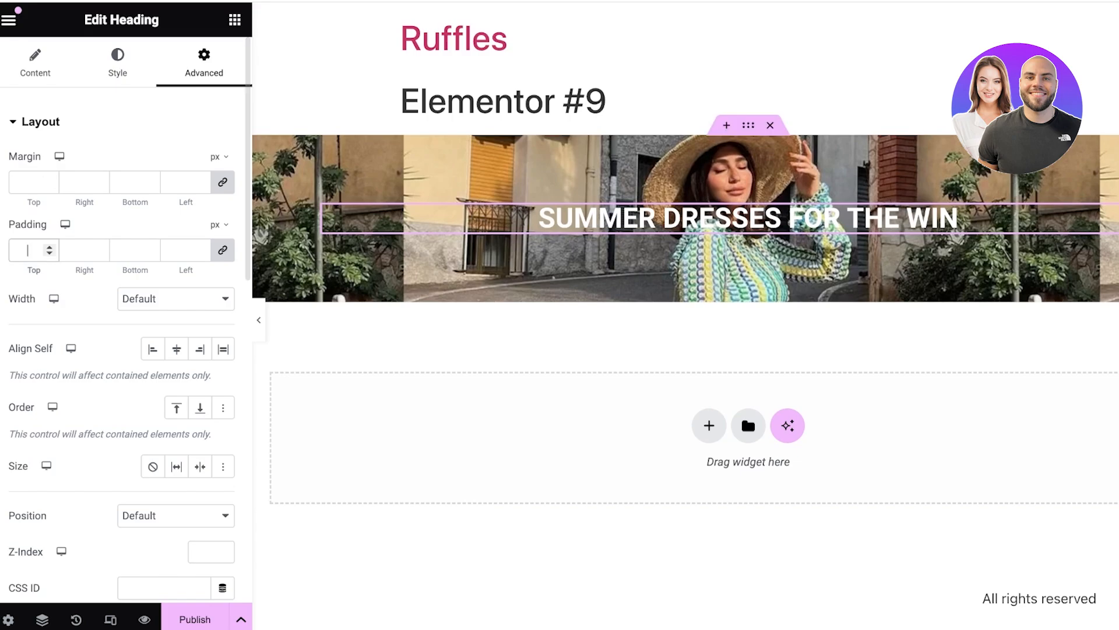
pyautogui.write('70')
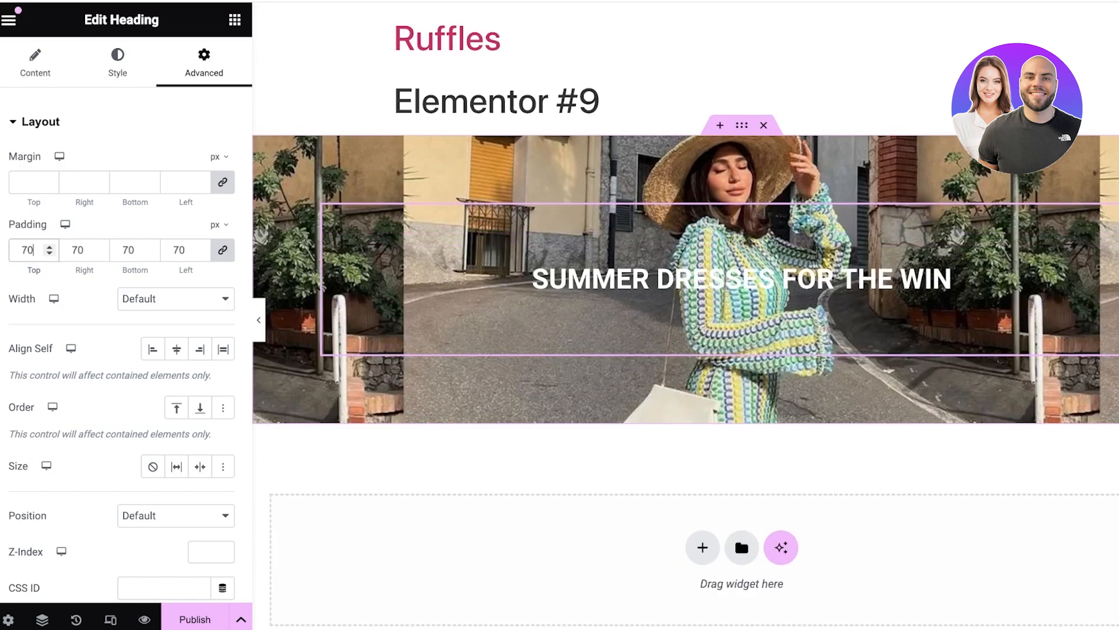
pyautogui.press('BackSpace')
pyautogui.press('BackSpace')
pyautogui.write('50')
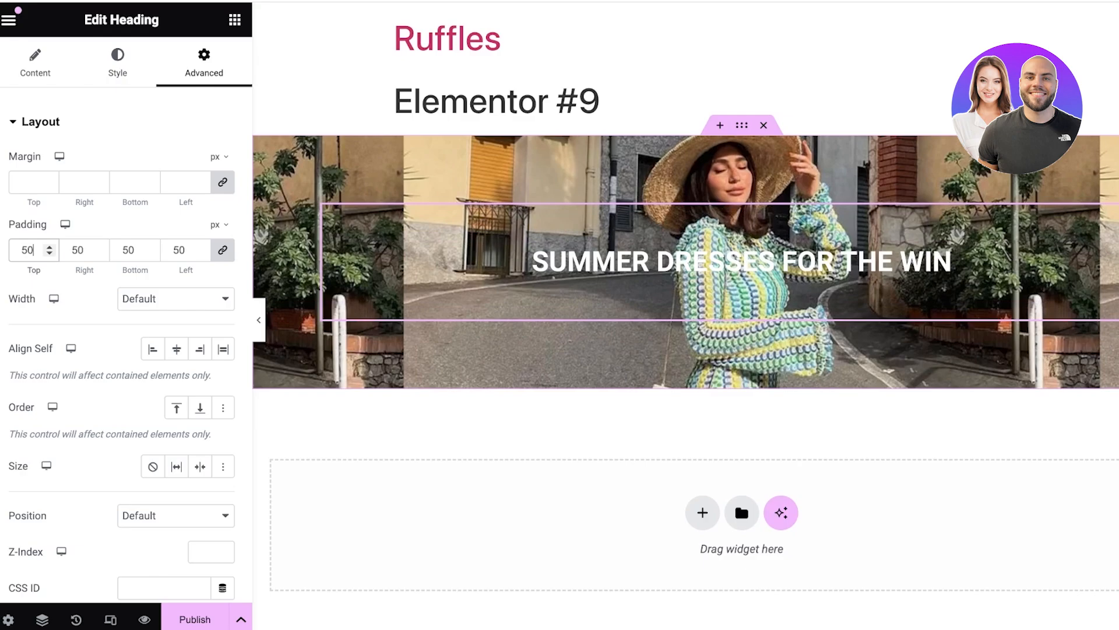
pyautogui.press('BackSpace')
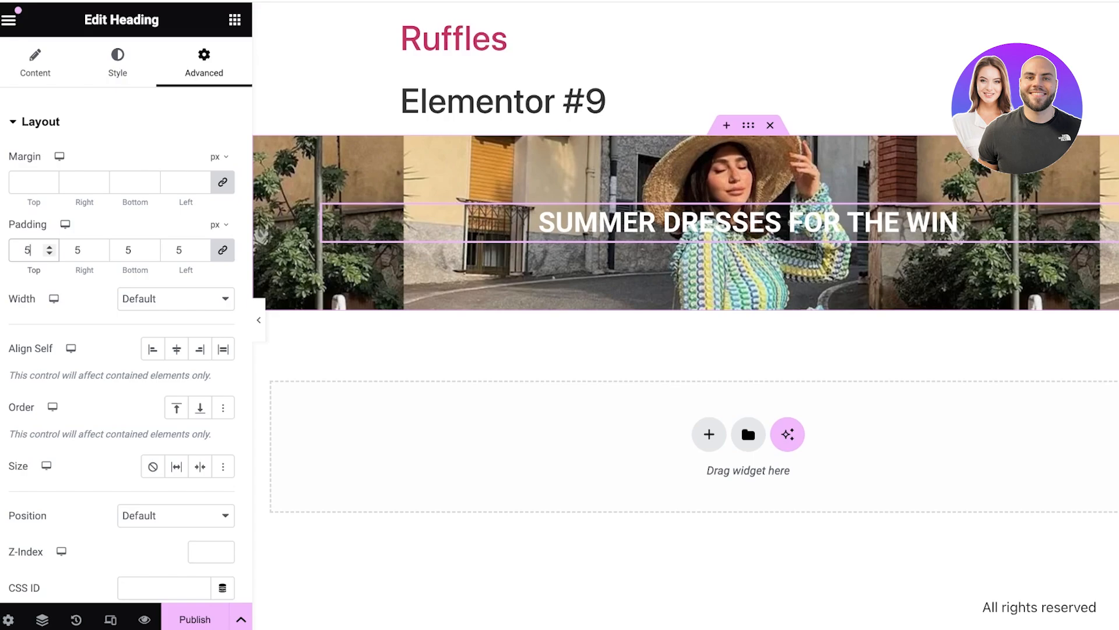
pyautogui.press('BackSpace')
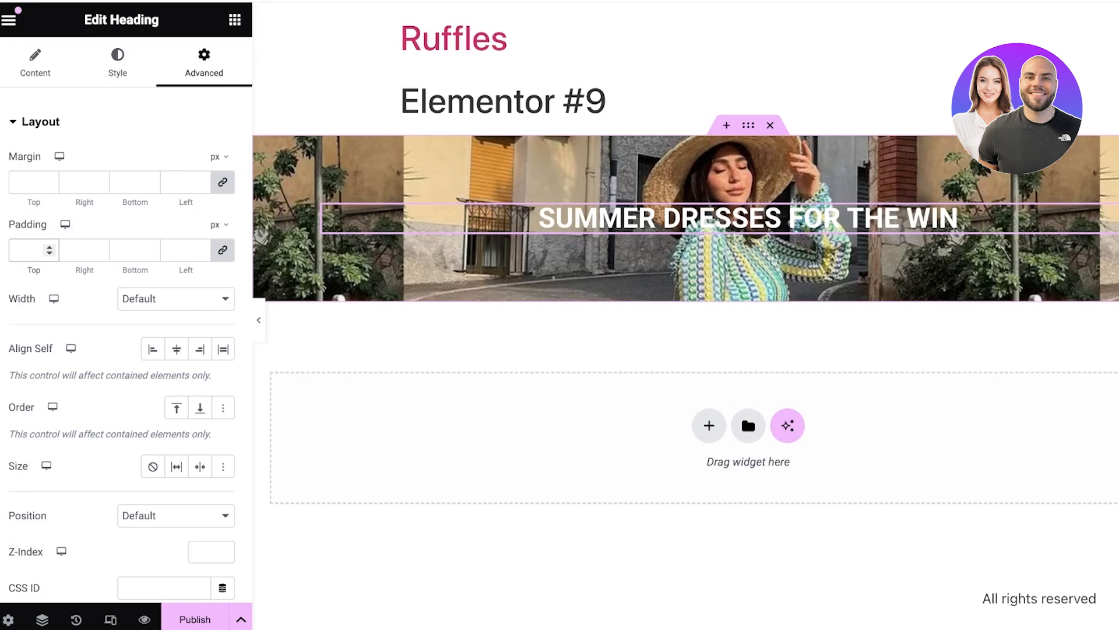
pyautogui.write('70')
pyautogui.press('BackSpace')
pyautogui.press('BackSpace')
pyautogui.write('40')
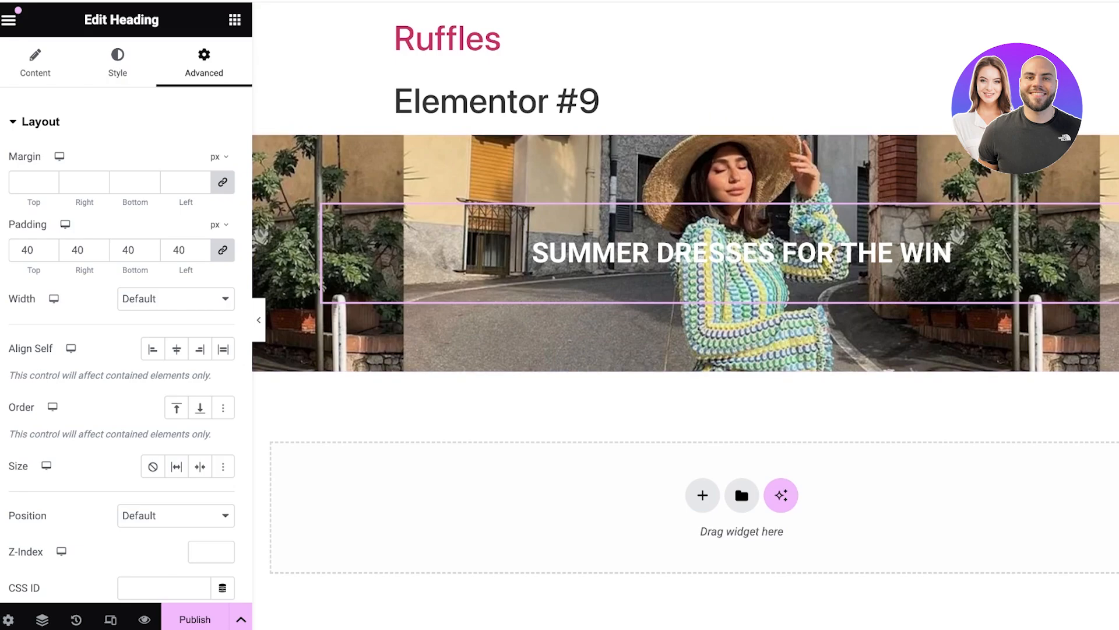
# Set the heading's Align Self option to center within its container.
pyautogui.scroll(-6, 126, 321)
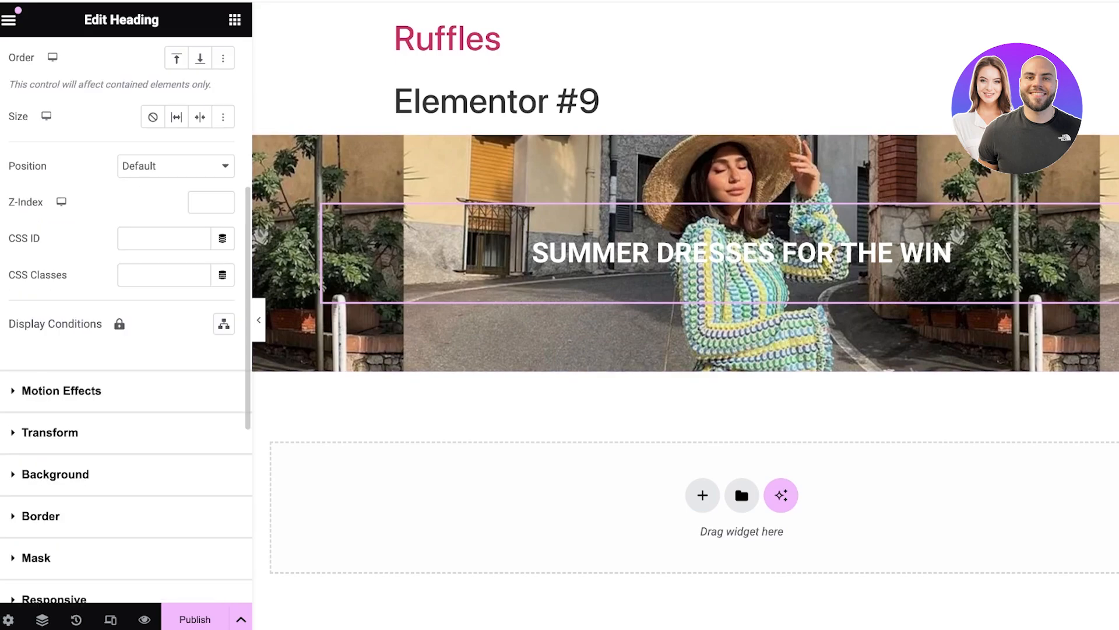
pyautogui.scroll(3, 174, 263)
pyautogui.click(176, 179)
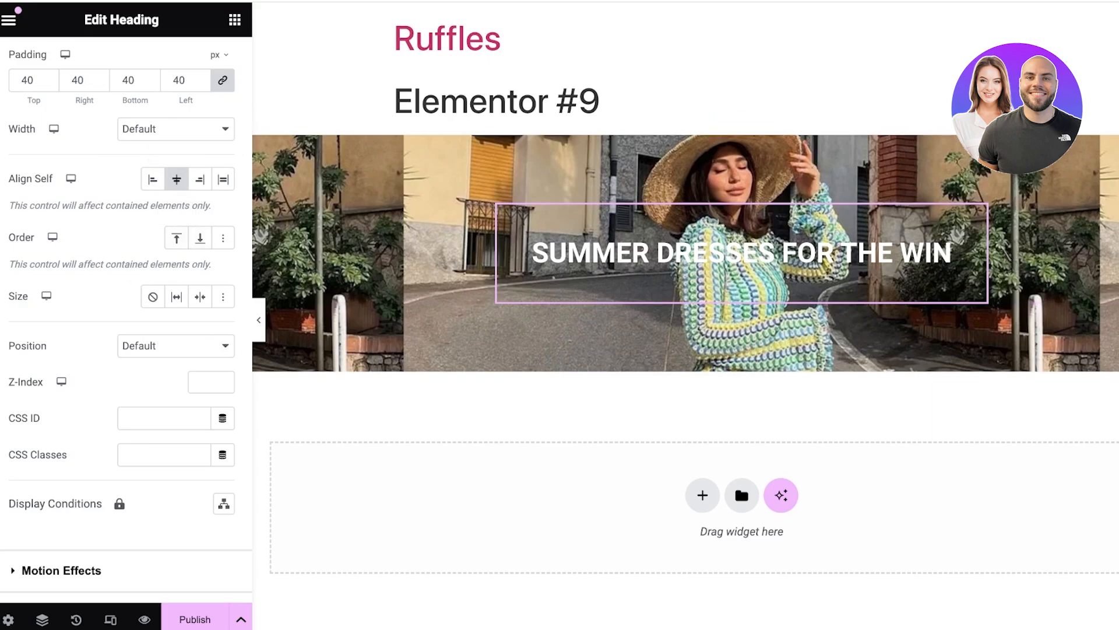
# Publish the Elementor #9 page and view it on the live site.
pyautogui.hotkey('ctrl', 's')
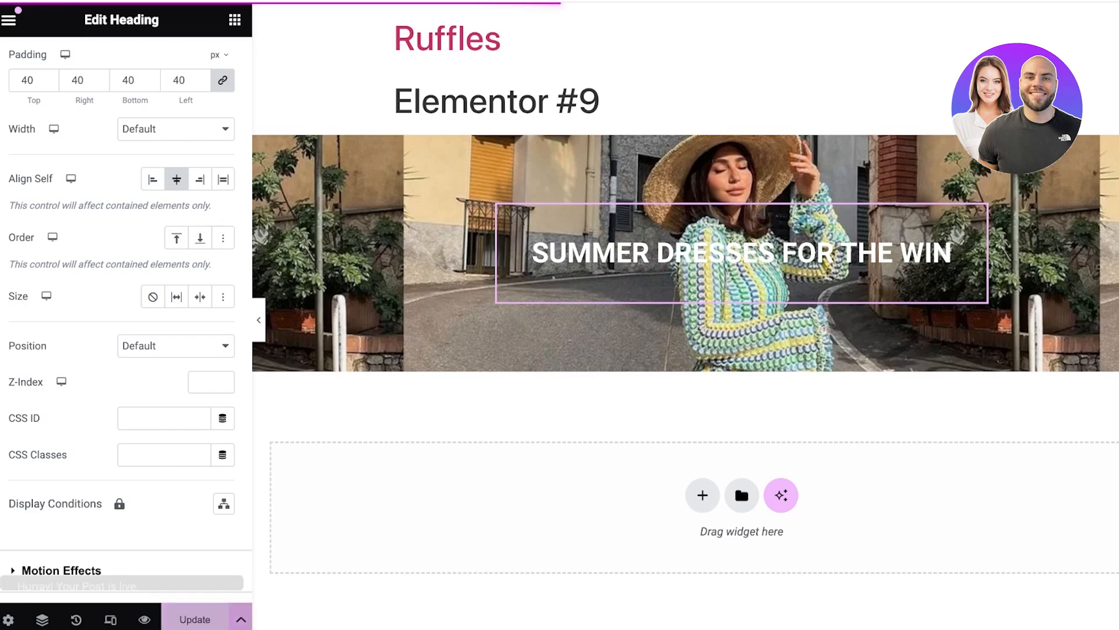
pyautogui.click(9, 20)
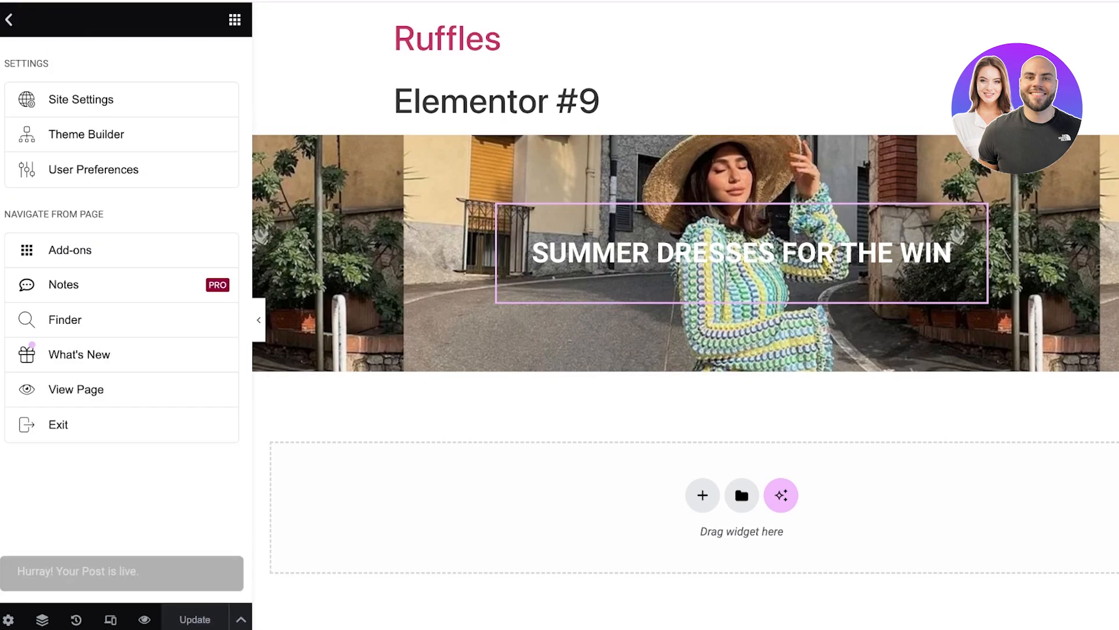
pyautogui.click(9, 20)
pyautogui.click(8, 20)
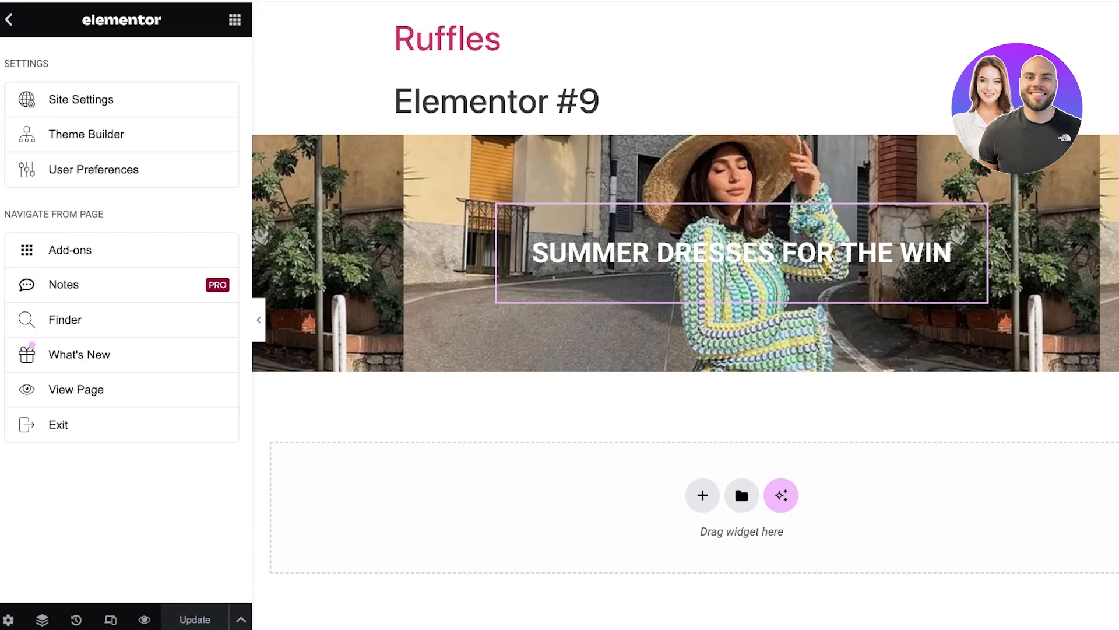
pyautogui.click(9, 20)
pyautogui.click(9, 20)
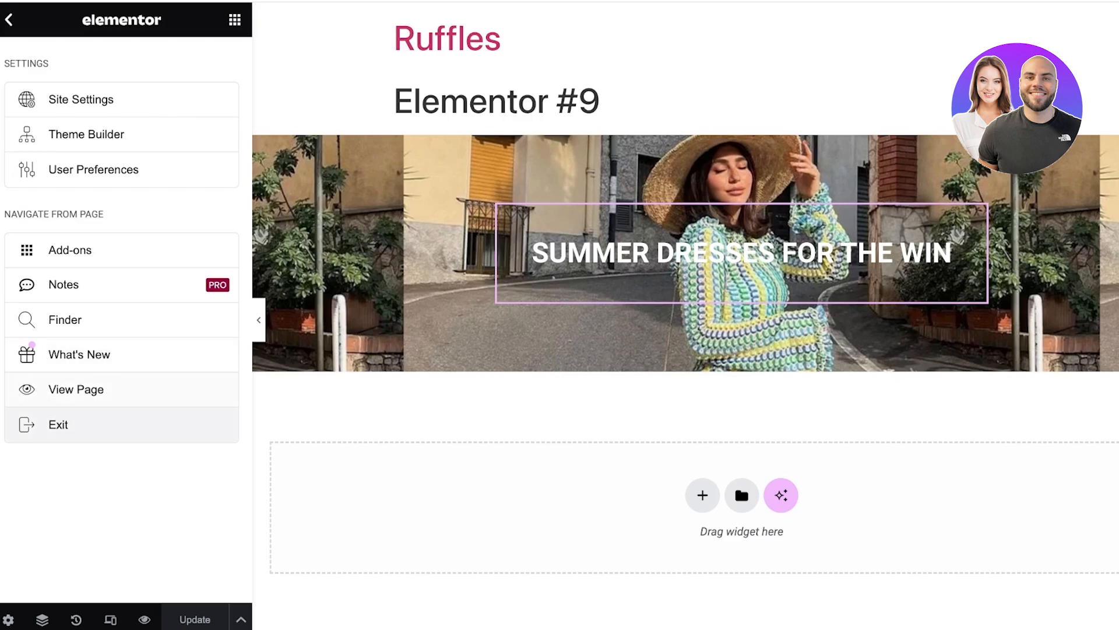
pyautogui.click(76, 389)
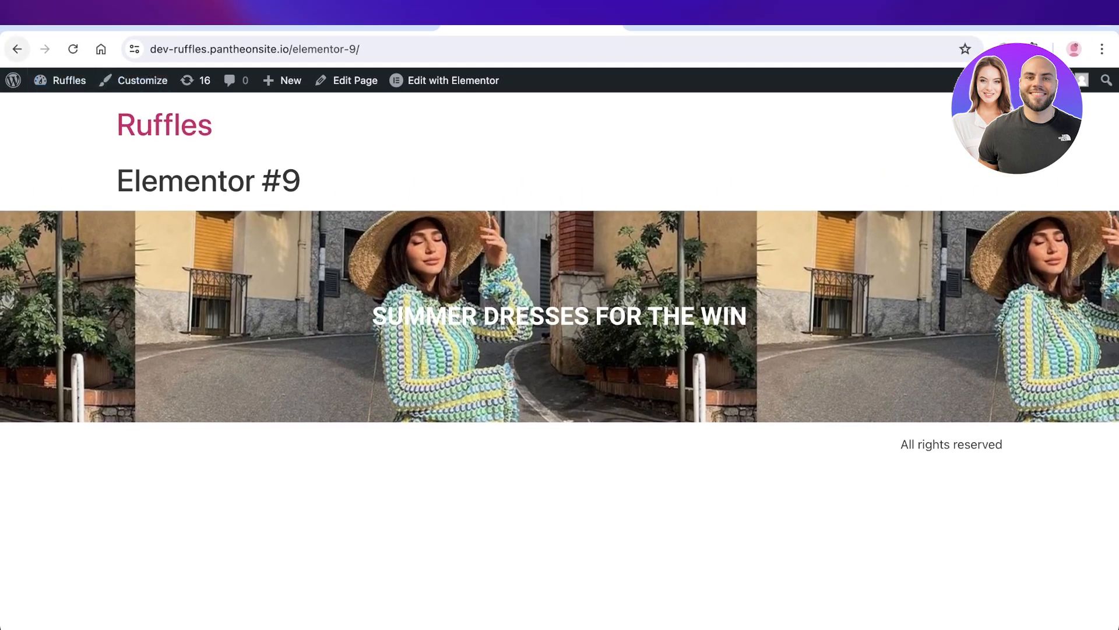
# Leave the live page for the WordPress admin area.
pyautogui.click(13, 80)
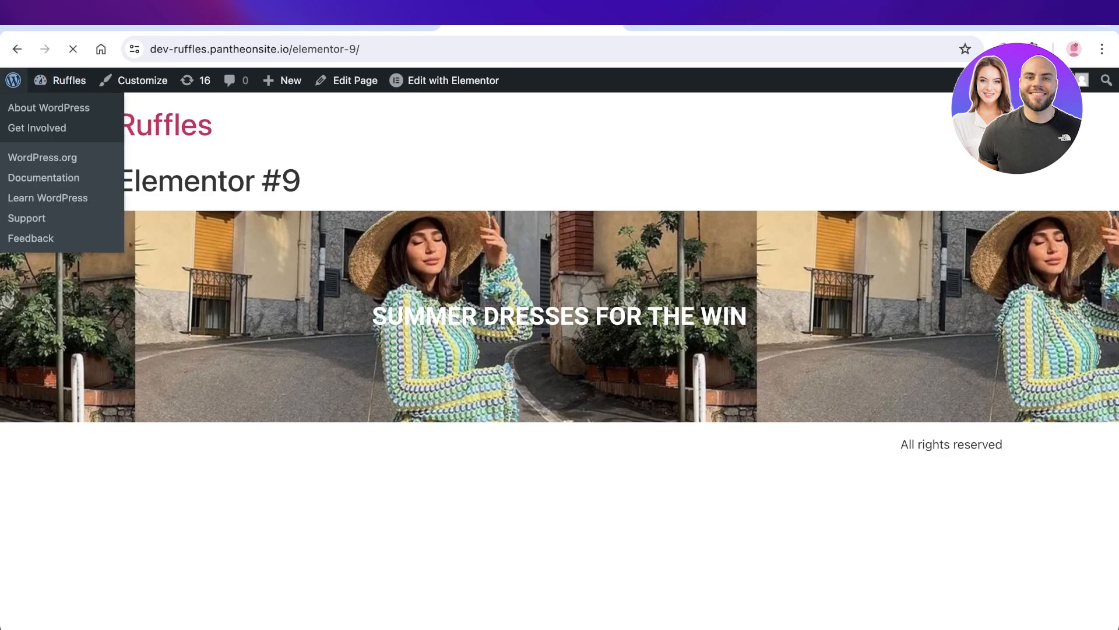